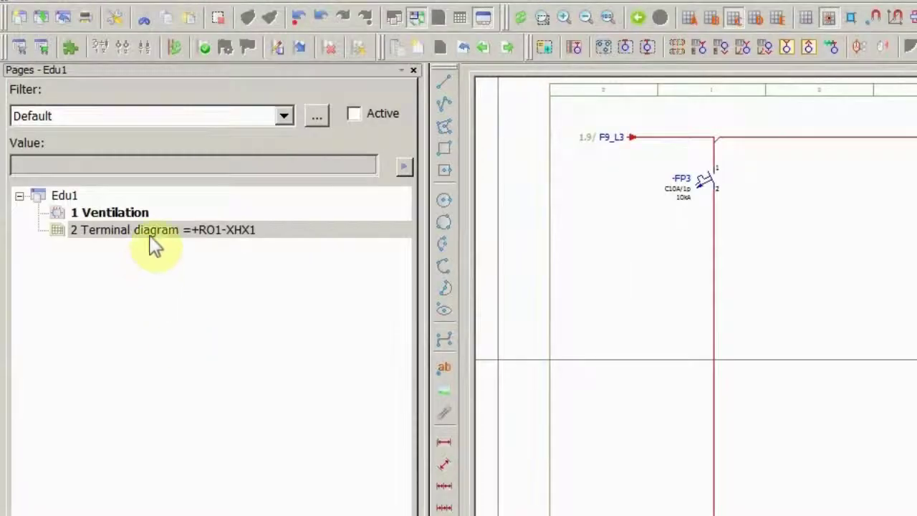
Open the '2 Terminal diagram =+RO1-XHX1' page from the Pages navigator and view the coloured terminal strip
{"action": "double_click", "coordinate": [154, 230]}
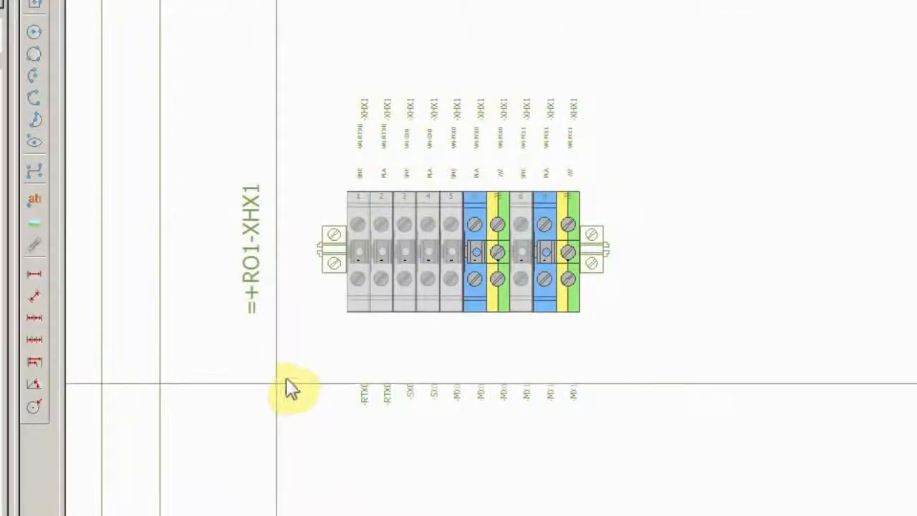
{"action": "left_click", "coordinate": [231, 386]}
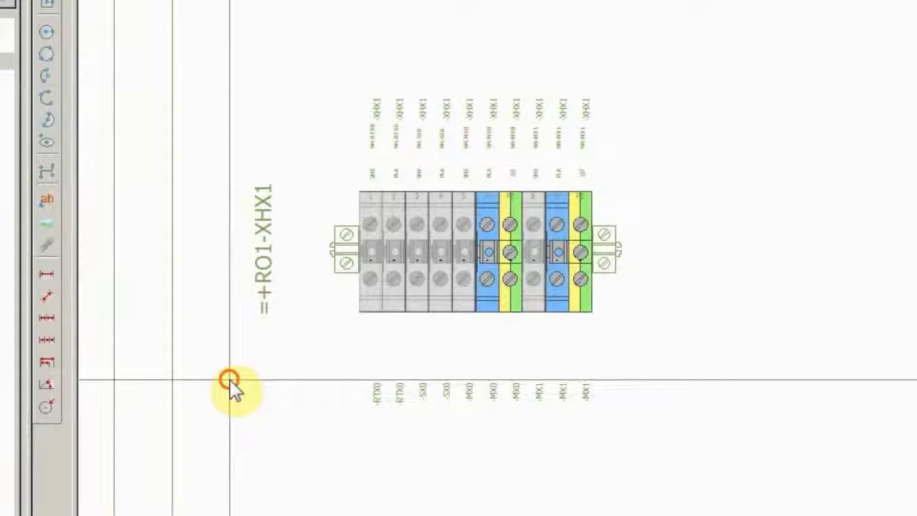
{"action": "scroll", "coordinate": [430, 358], "scroll_direction": "up", "scroll_amount": 4}
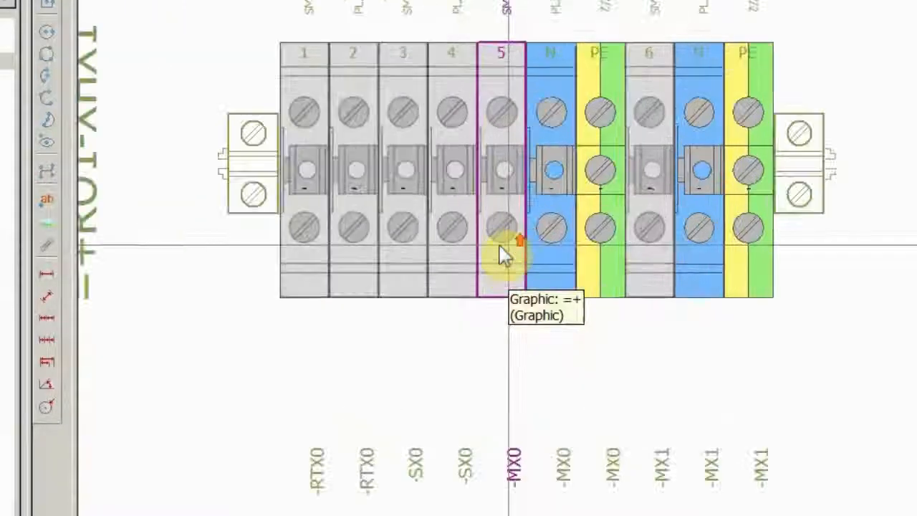
{"action": "scroll", "coordinate": [501, 243], "scroll_direction": "up", "scroll_amount": 3}
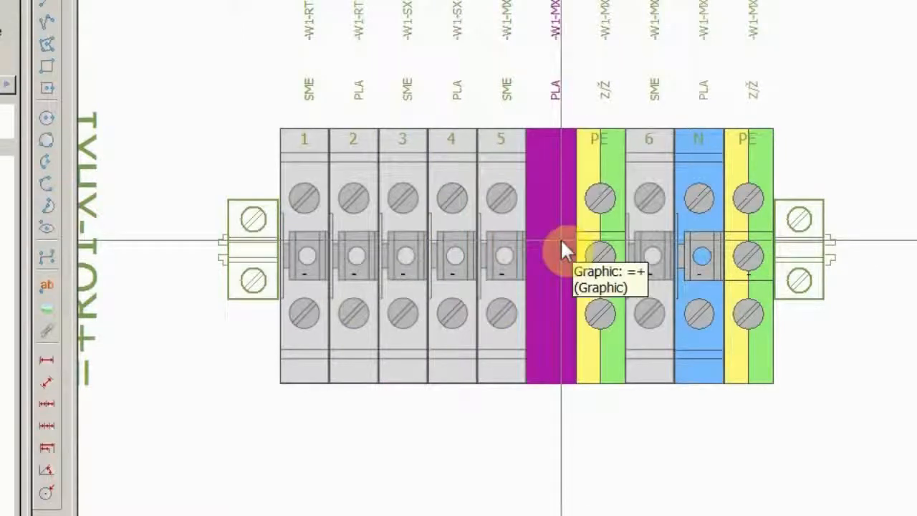
{"action": "scroll", "coordinate": [584, 250], "scroll_direction": "down", "scroll_amount": 3}
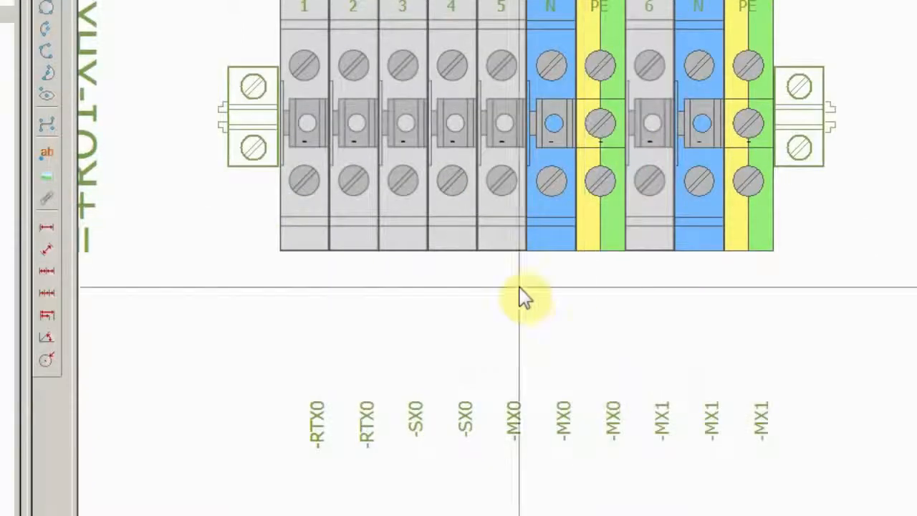
{"action": "scroll", "coordinate": [487, 308], "scroll_direction": "down", "scroll_amount": 1}
{"action": "scroll", "coordinate": [476, 301], "scroll_direction": "down", "scroll_amount": 1}
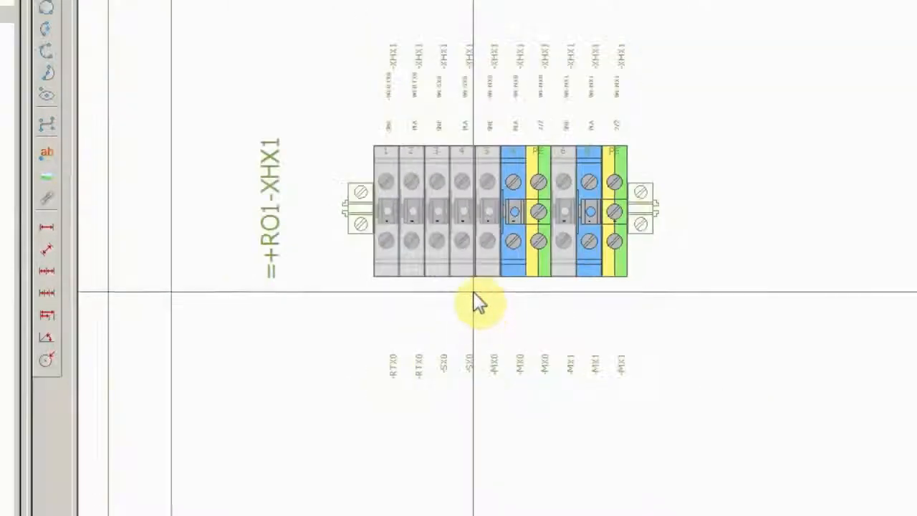
{"action": "scroll", "coordinate": [308, 358], "scroll_direction": "down", "scroll_amount": 1}
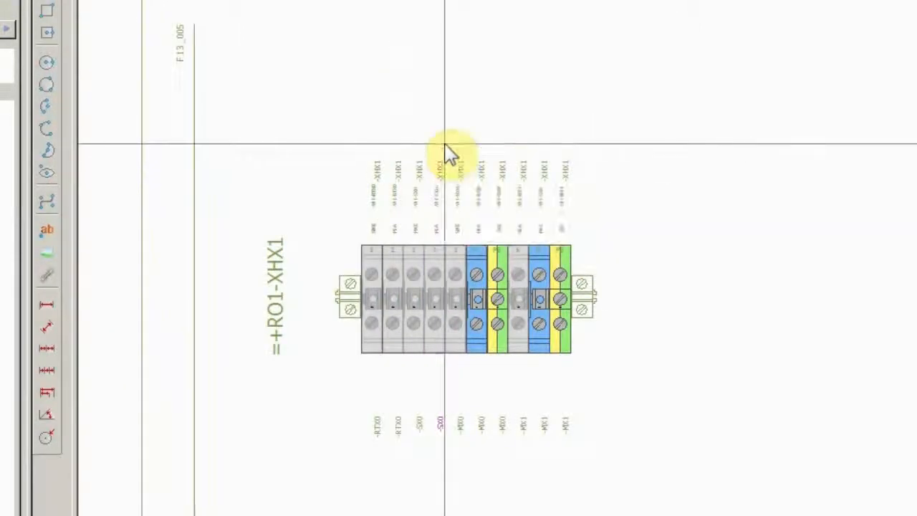
{"action": "scroll", "coordinate": [470, 136], "scroll_direction": "down", "scroll_amount": 1}
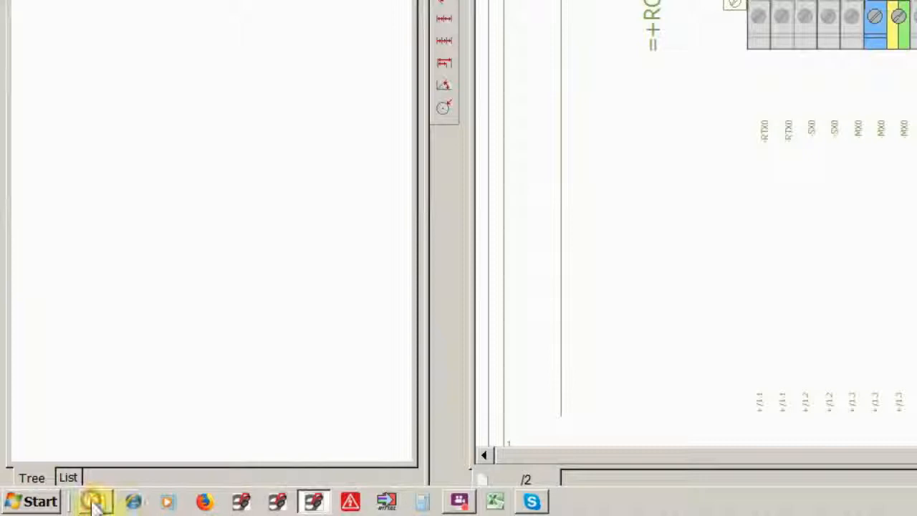
From Explorer, open the colour-exported terminal diagram PDF in Foxit Reader showing blue N and yellow-green PE terminals
{"action": "left_click", "coordinate": [96, 500]}
{"action": "left_click", "coordinate": [380, 118]}
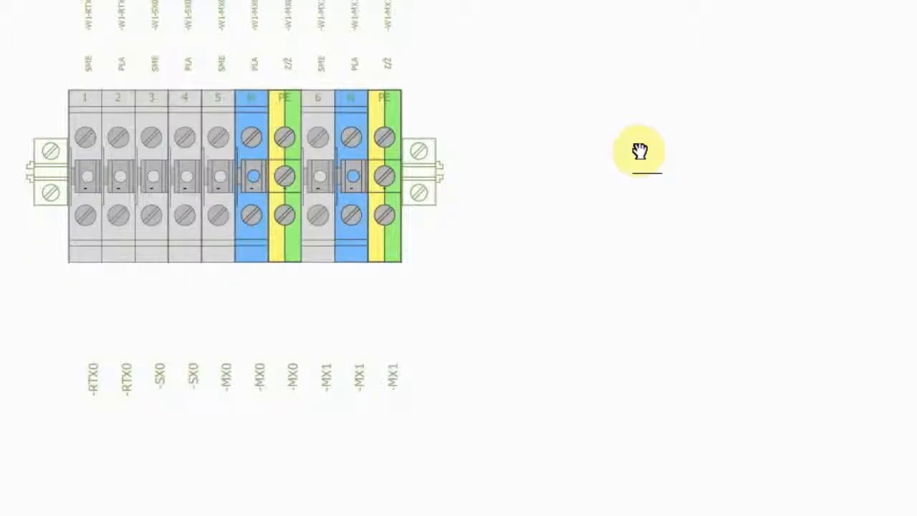
{"action": "scroll", "coordinate": [638, 151], "scroll_direction": "up", "scroll_amount": 5}
{"action": "scroll", "coordinate": [639, 151], "scroll_direction": "up", "scroll_amount": 5}
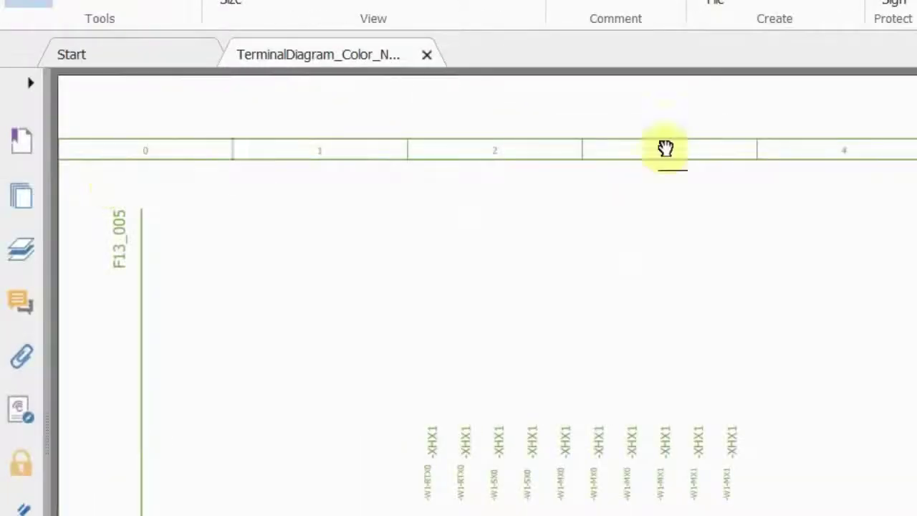
{"action": "scroll", "coordinate": [665, 149], "scroll_direction": "down", "scroll_amount": 5}
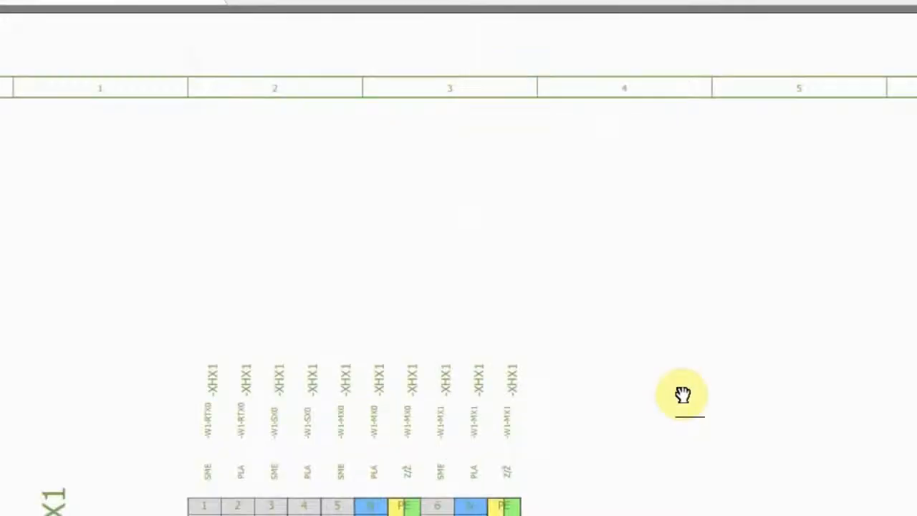
{"action": "scroll", "coordinate": [680, 387], "scroll_direction": "down", "scroll_amount": 5}
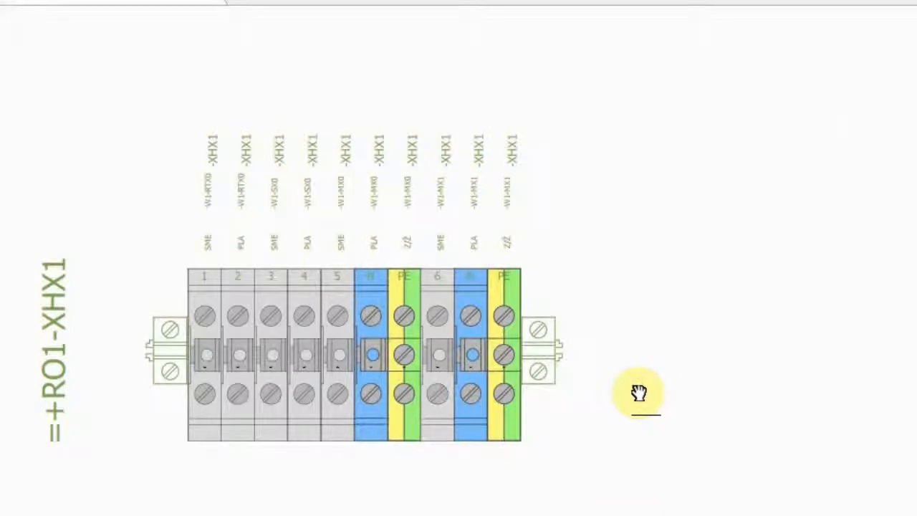
{"action": "scroll", "coordinate": [639, 392], "scroll_direction": "down", "scroll_amount": 3}
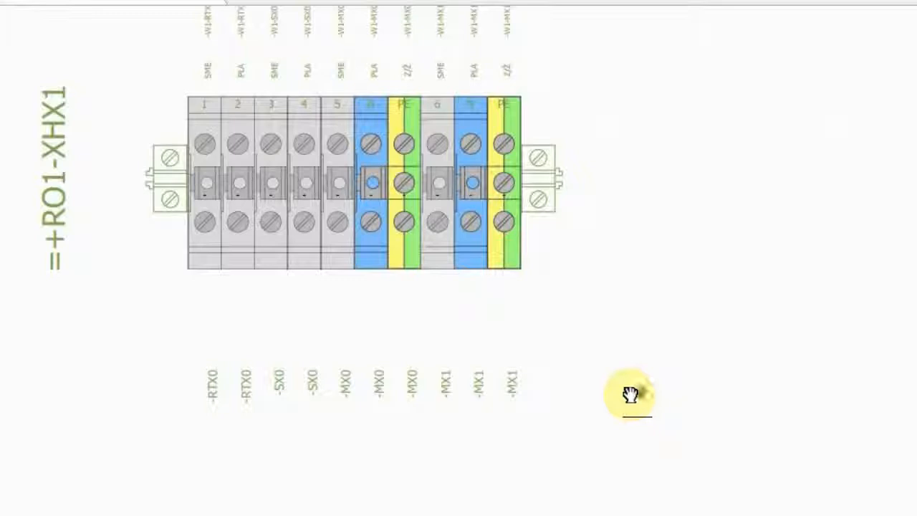
{"action": "scroll", "coordinate": [630, 393], "scroll_direction": "up", "scroll_amount": 3}
{"action": "scroll", "coordinate": [629, 392], "scroll_direction": "up", "scroll_amount": 3}
{"action": "scroll", "coordinate": [630, 387], "scroll_direction": "up", "scroll_amount": 5}
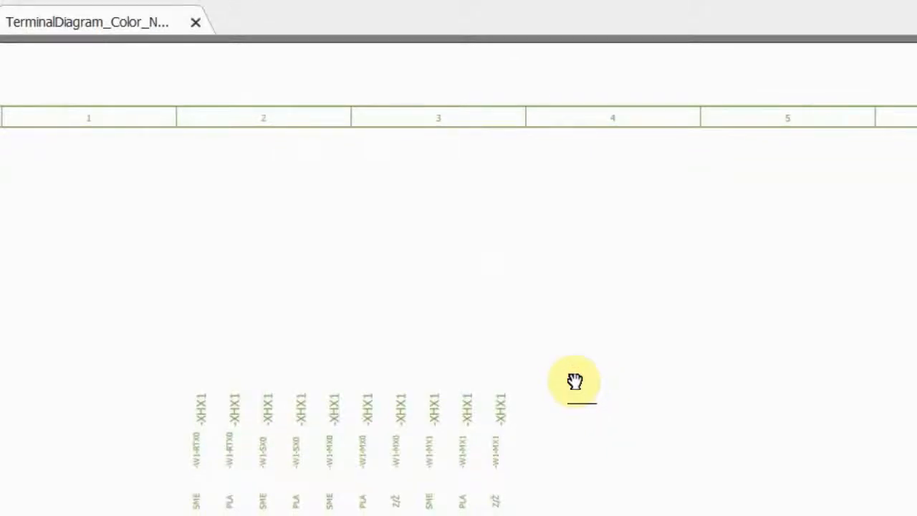
{"action": "scroll", "coordinate": [573, 380], "scroll_direction": "down", "scroll_amount": 5}
{"action": "scroll", "coordinate": [573, 381], "scroll_direction": "down", "scroll_amount": 3}
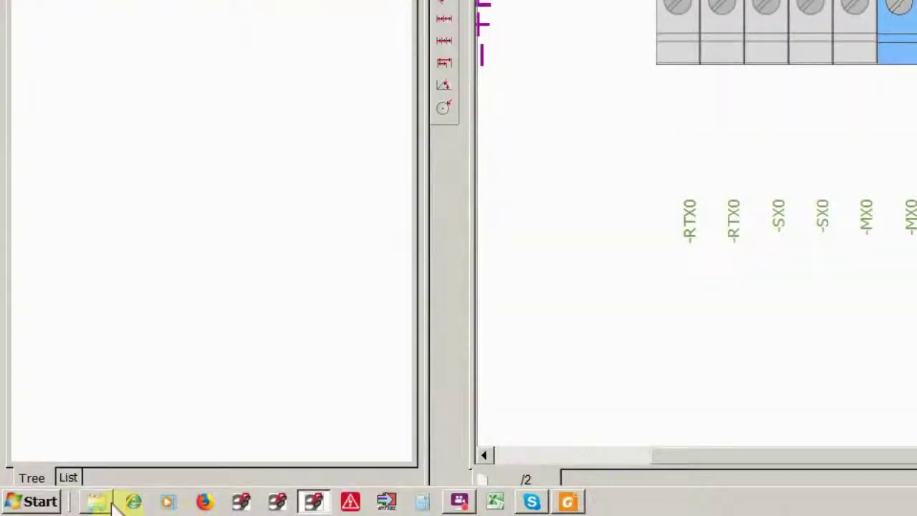
From Explorer, open the black-and-white terminal diagram PDF in Foxit Reader, where N and PE print solid black
{"action": "left_click", "coordinate": [98, 501]}
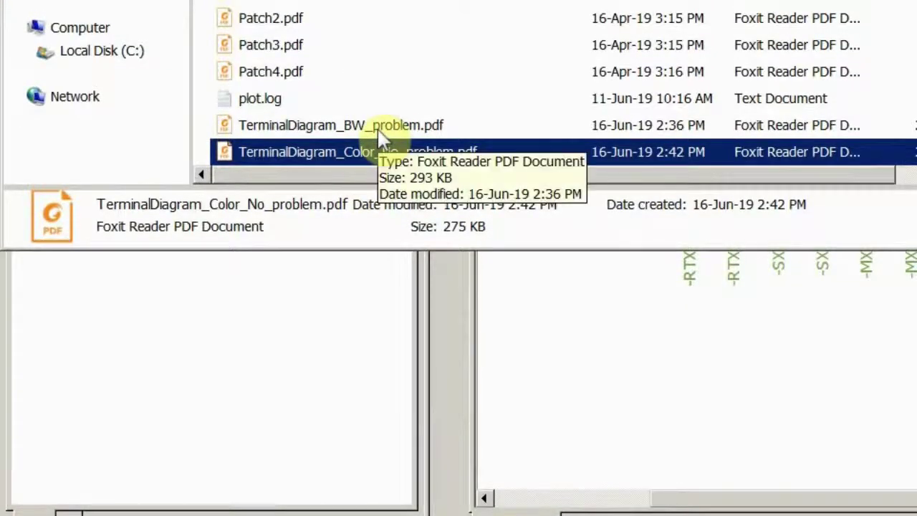
{"action": "double_click", "coordinate": [376, 128]}
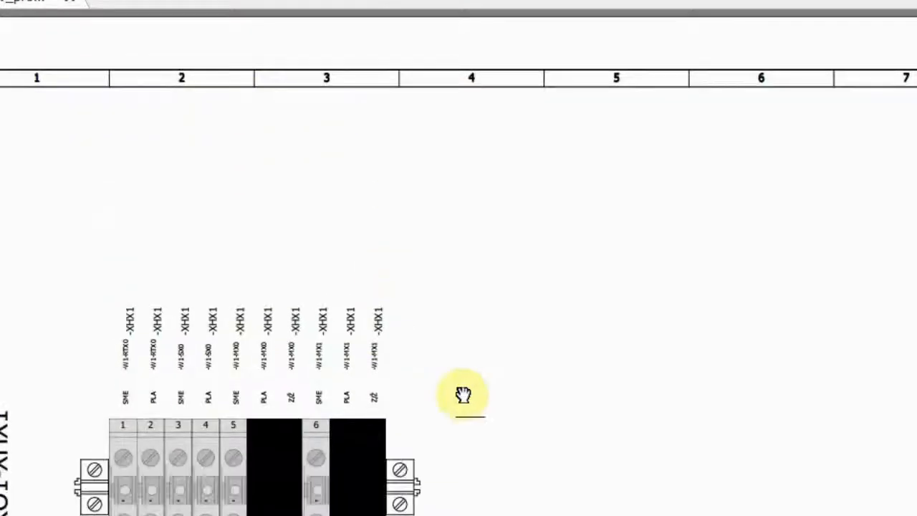
{"action": "scroll", "coordinate": [465, 387], "scroll_direction": "down", "scroll_amount": 3}
{"action": "scroll", "coordinate": [481, 394], "scroll_direction": "down", "scroll_amount": 1}
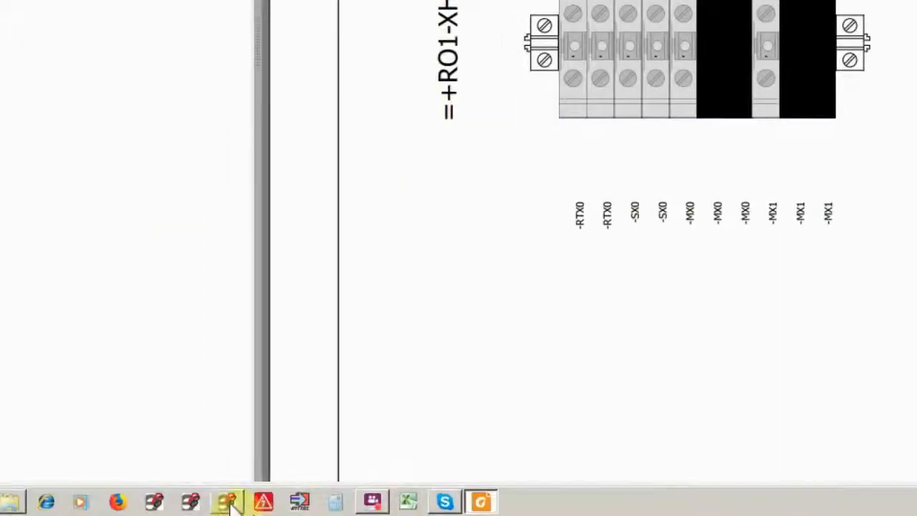
Back in EPLAN, show the blue N terminal's properties and read its symbol name X109
{"action": "left_click", "coordinate": [231, 501]}
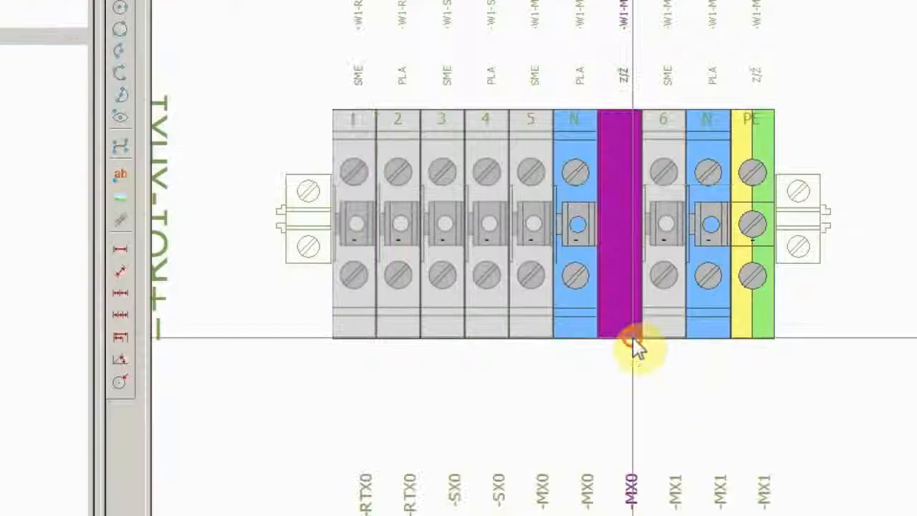
{"action": "left_click", "coordinate": [577, 243]}
{"action": "right_click", "coordinate": [577, 243]}
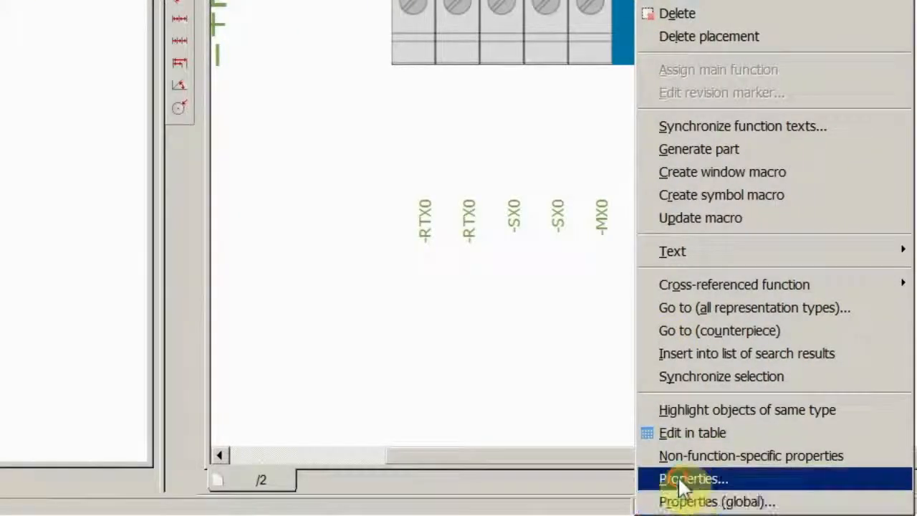
{"action": "left_click", "coordinate": [684, 481]}
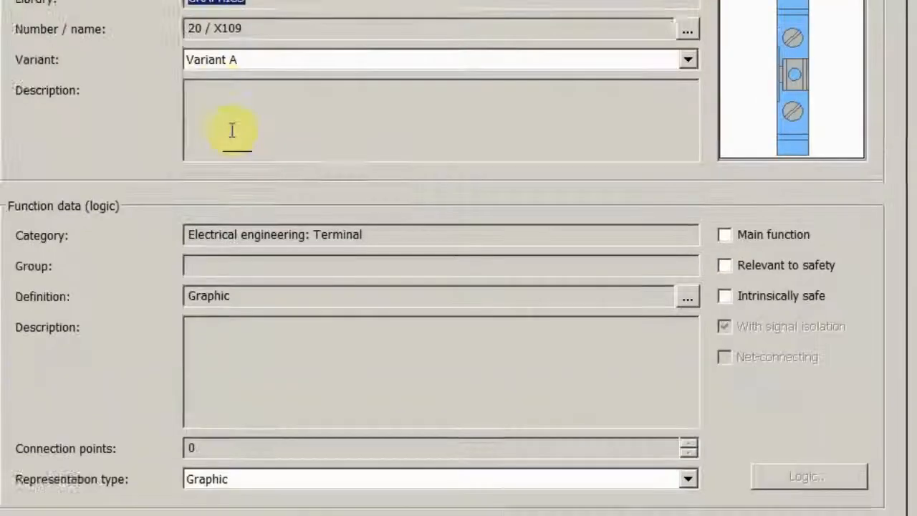
{"action": "left_click_drag", "start_coordinate": [261, 132], "coordinate": [231, 133]}
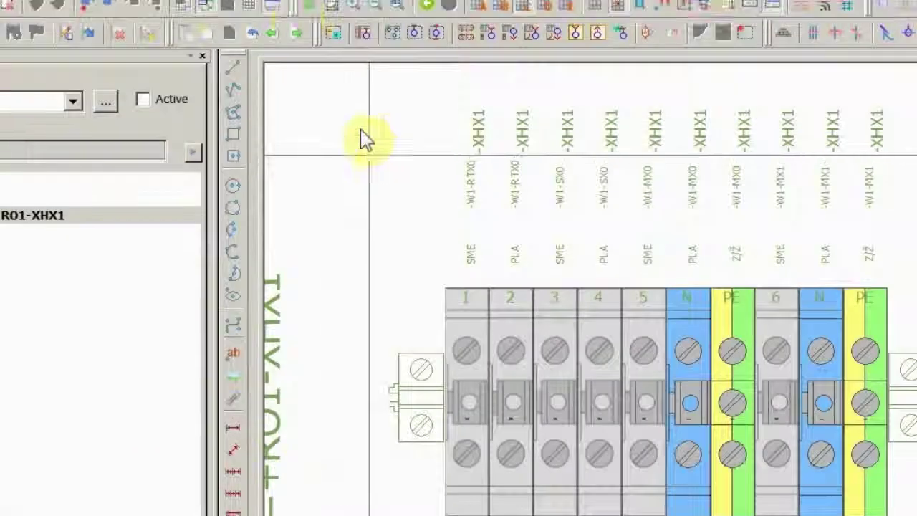
Via Utilities > Master data > Symbol > Open, load symbol X109, the blue terminal, for editing
{"action": "left_click", "coordinate": [287, 32]}
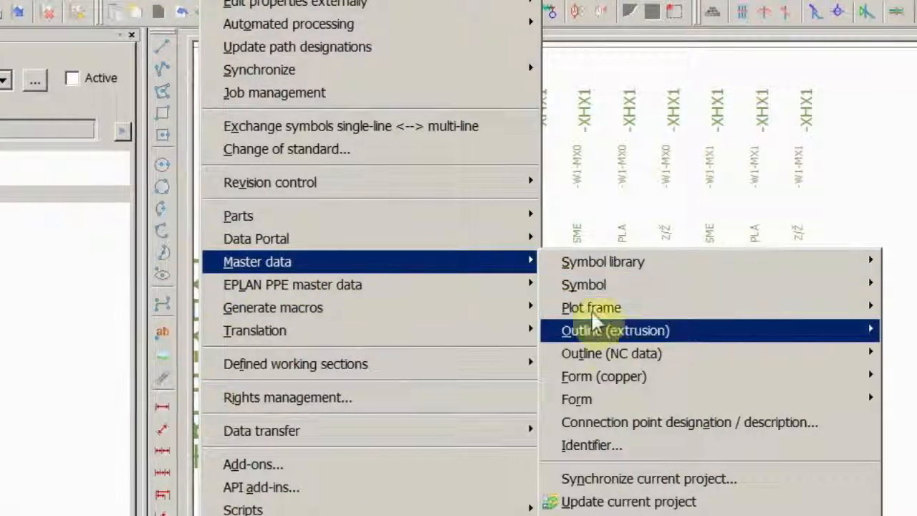
{"action": "mouse_move", "coordinate": [144, 262]}
{"action": "mouse_move", "coordinate": [335, 284]}
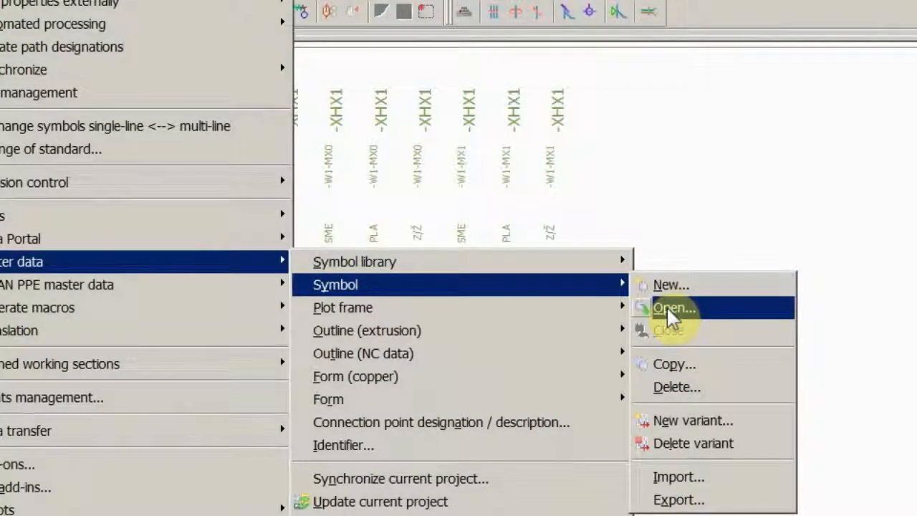
{"action": "left_click", "coordinate": [666, 306]}
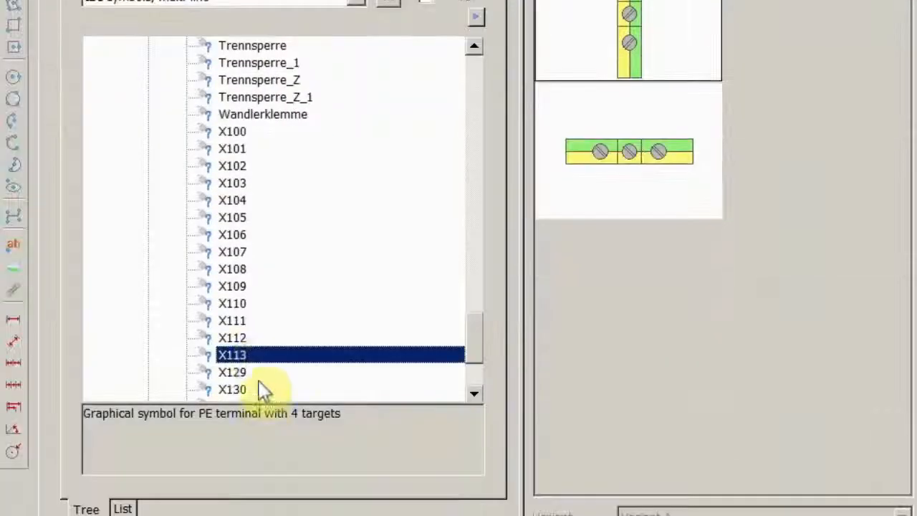
{"action": "left_click", "coordinate": [232, 286]}
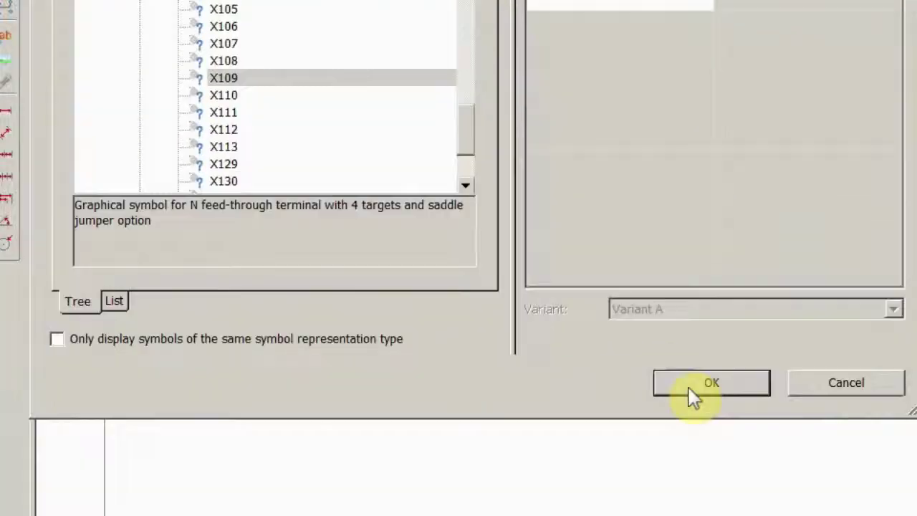
{"action": "left_click", "coordinate": [693, 396]}
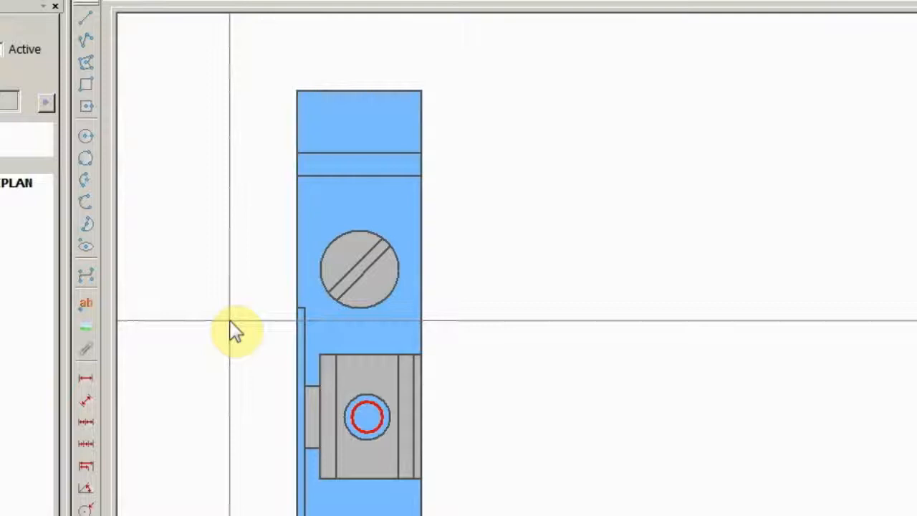
{"action": "scroll", "coordinate": [422, 290], "scroll_direction": "down", "scroll_amount": 2}
{"action": "scroll", "coordinate": [423, 290], "scroll_direction": "down", "scroll_amount": 1}
{"action": "scroll", "coordinate": [422, 290], "scroll_direction": "down", "scroll_amount": 1}
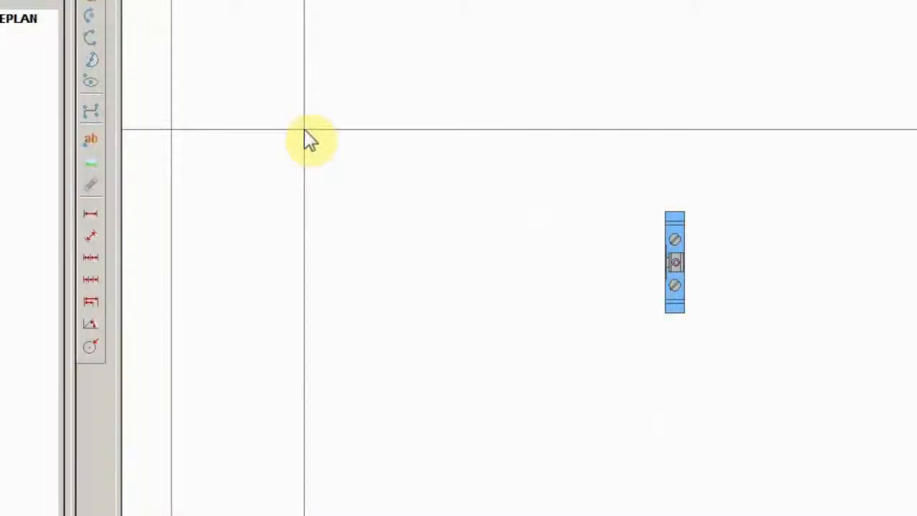
{"action": "scroll", "coordinate": [691, 265], "scroll_direction": "up", "scroll_amount": 1}
{"action": "scroll", "coordinate": [691, 265], "scroll_direction": "up", "scroll_amount": 1}
{"action": "scroll", "coordinate": [692, 272], "scroll_direction": "up", "scroll_amount": 1}
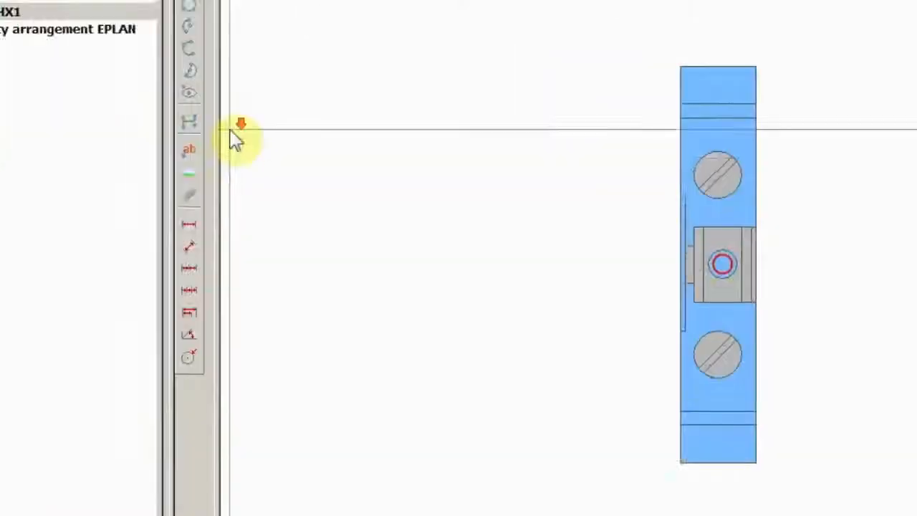
{"action": "scroll", "coordinate": [237, 137], "scroll_direction": "down", "scroll_amount": 1}
{"action": "scroll", "coordinate": [695, 207], "scroll_direction": "up", "scroll_amount": 1}
{"action": "scroll", "coordinate": [580, 194], "scroll_direction": "up", "scroll_amount": 1}
{"action": "scroll", "coordinate": [402, 136], "scroll_direction": "down", "scroll_amount": 1}
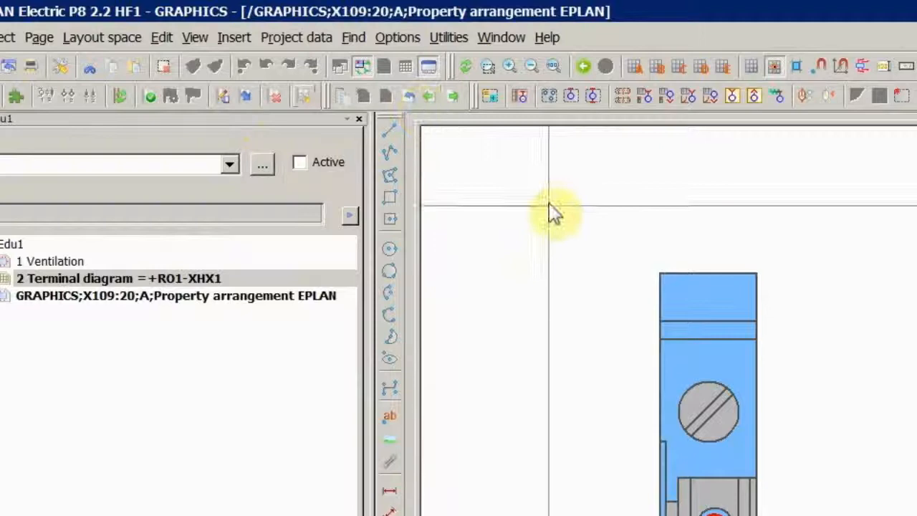
Delete the filled rectangle, purple shapes and double lines, leaving the outline and red connection circle
{"action": "left_click", "coordinate": [687, 312]}
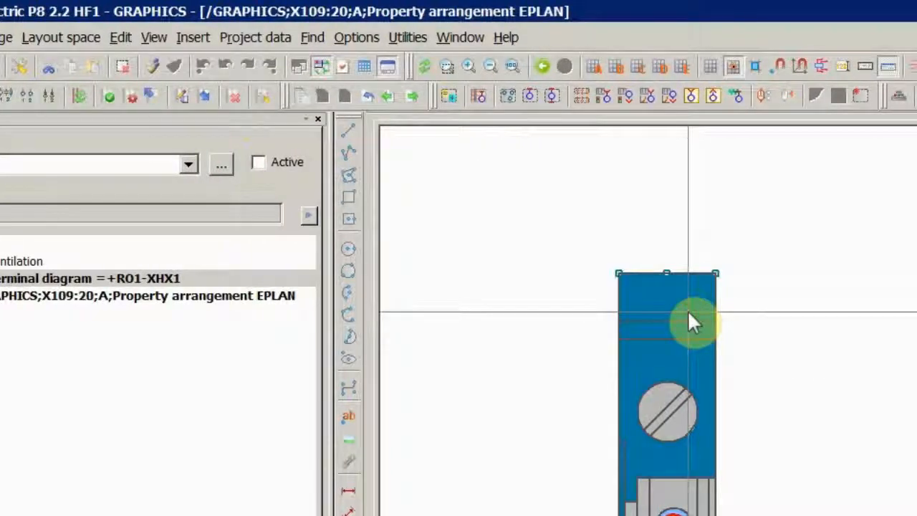
{"action": "key", "text": "Escape"}
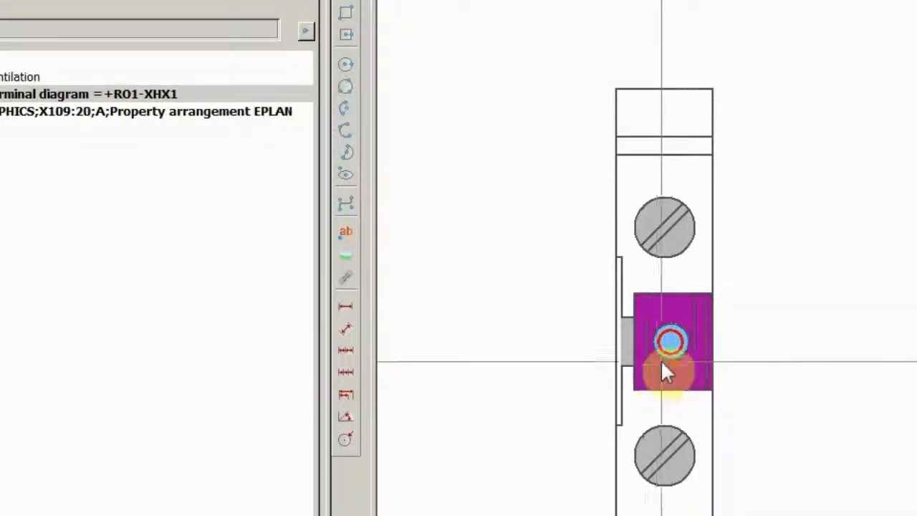
{"action": "left_click_drag", "start_coordinate": [691, 136], "coordinate": [602, 401]}
{"action": "key", "text": "Delete"}
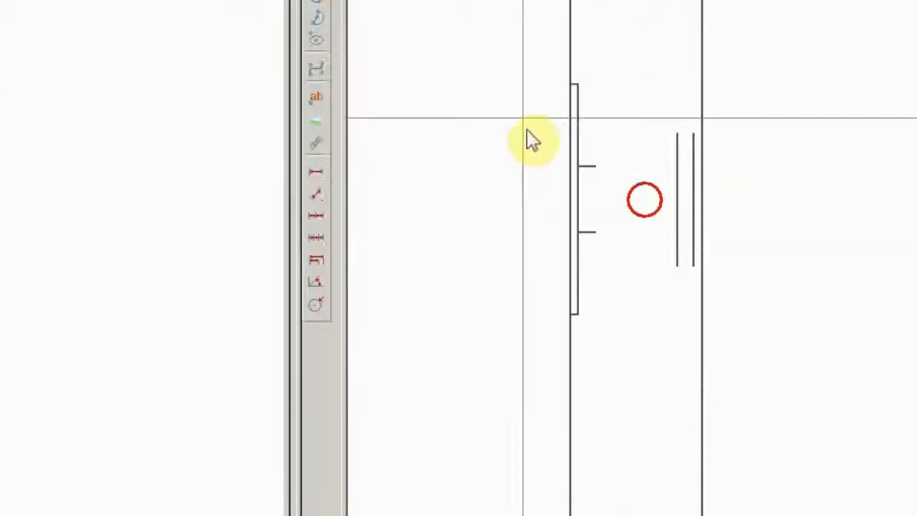
{"action": "left_click_drag", "start_coordinate": [500, 107], "coordinate": [620, 395]}
{"action": "key", "text": "Delete"}
{"action": "left_click_drag", "start_coordinate": [552, 129], "coordinate": [699, 365]}
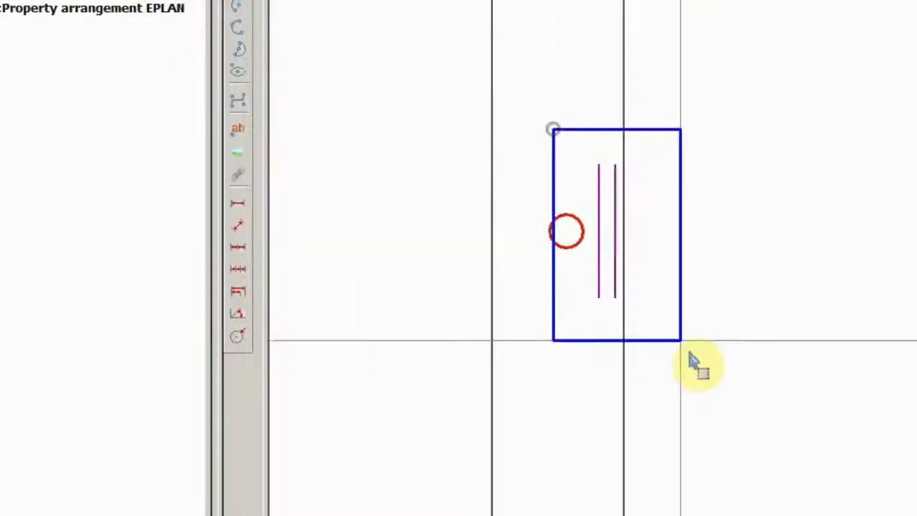
{"action": "key", "text": "Delete"}
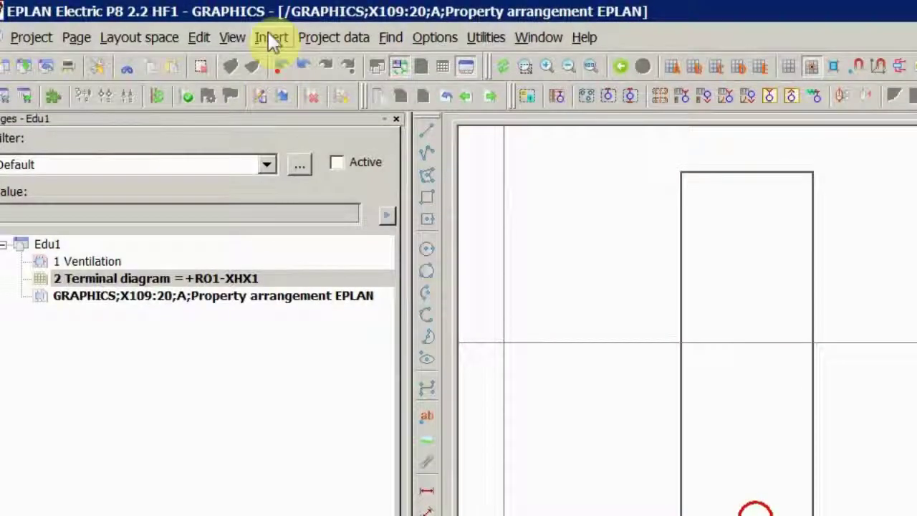
Insert the image file N.jpg as a graphic, storing it in the symbol library
{"action": "left_click", "coordinate": [271, 38]}
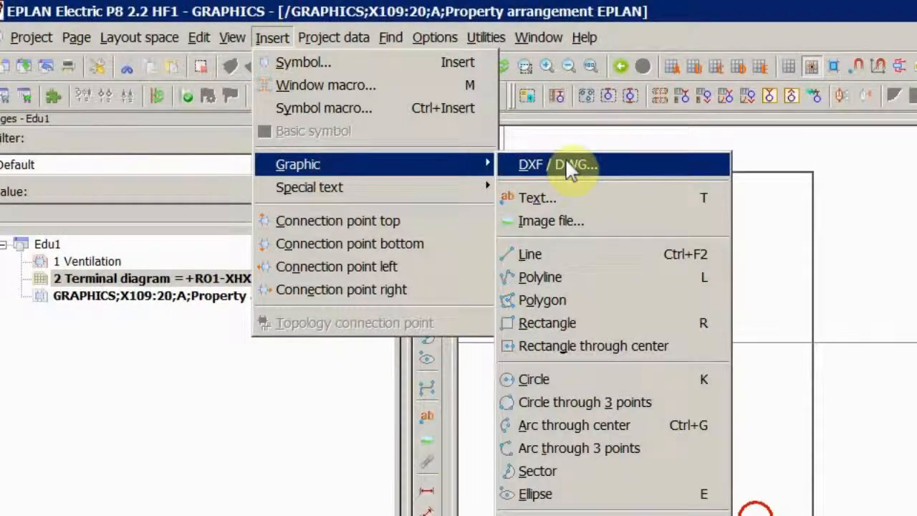
{"action": "mouse_move", "coordinate": [298, 164]}
{"action": "left_click", "coordinate": [548, 221]}
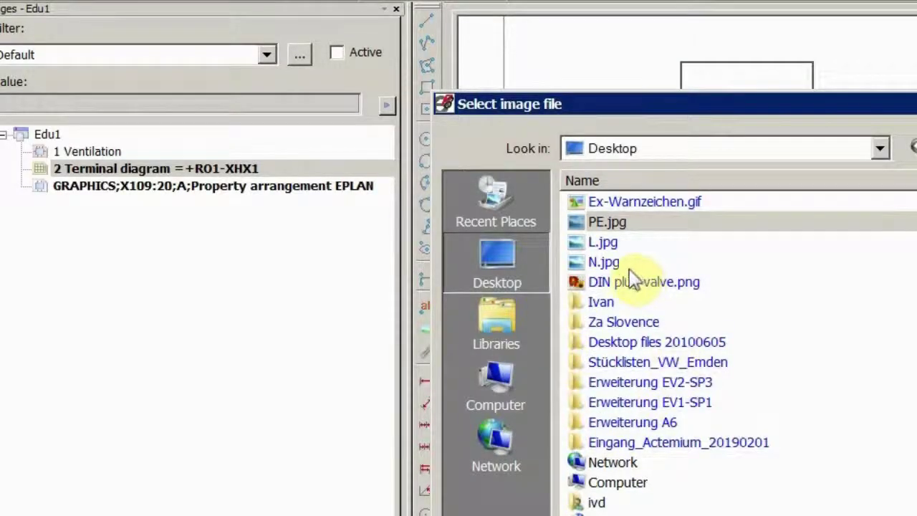
{"action": "left_click", "coordinate": [604, 262]}
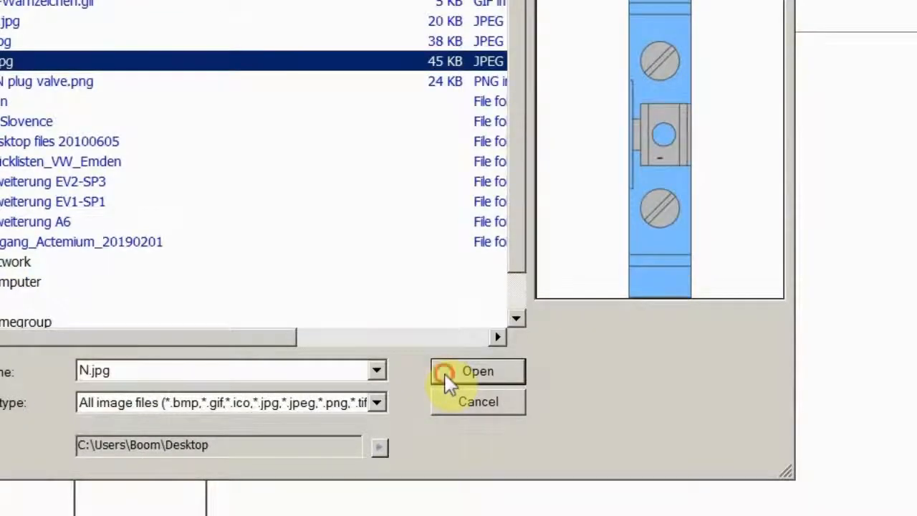
{"action": "left_click", "coordinate": [439, 375]}
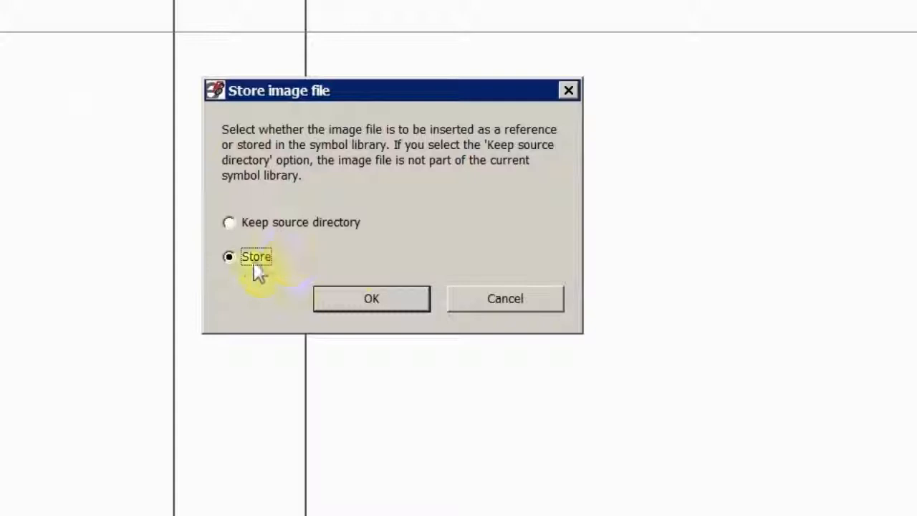
{"action": "left_click", "coordinate": [371, 299]}
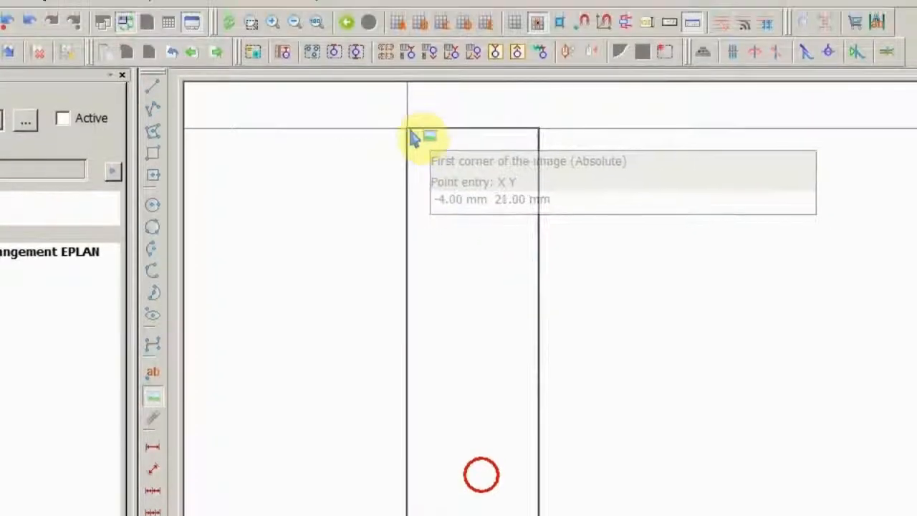
Place the picture over the outline rectangle's corners and move its bottom edge onto the rectangle's bottom line
{"action": "left_click", "coordinate": [413, 138]}
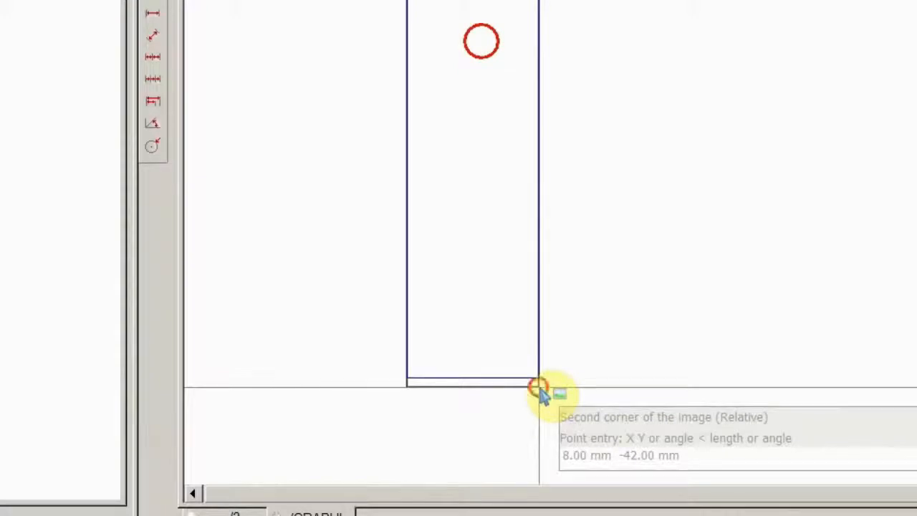
{"action": "left_click", "coordinate": [538, 386]}
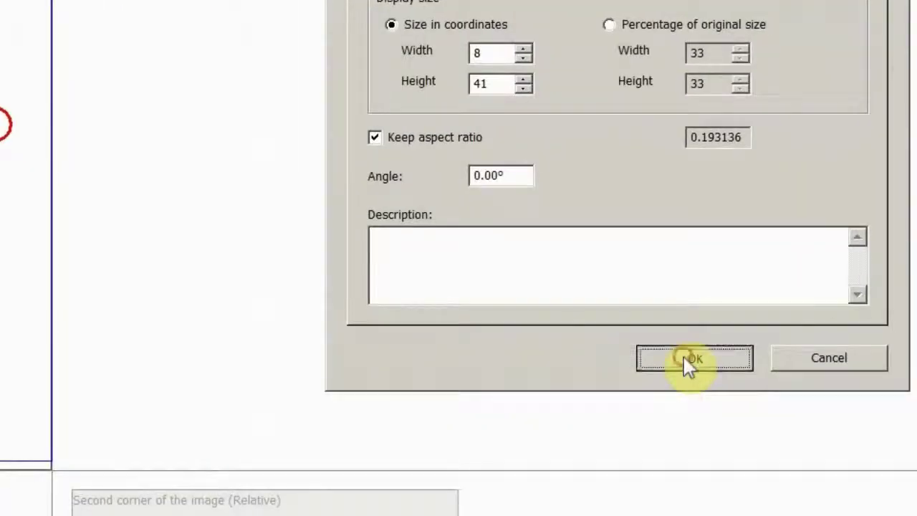
{"action": "left_click", "coordinate": [683, 355]}
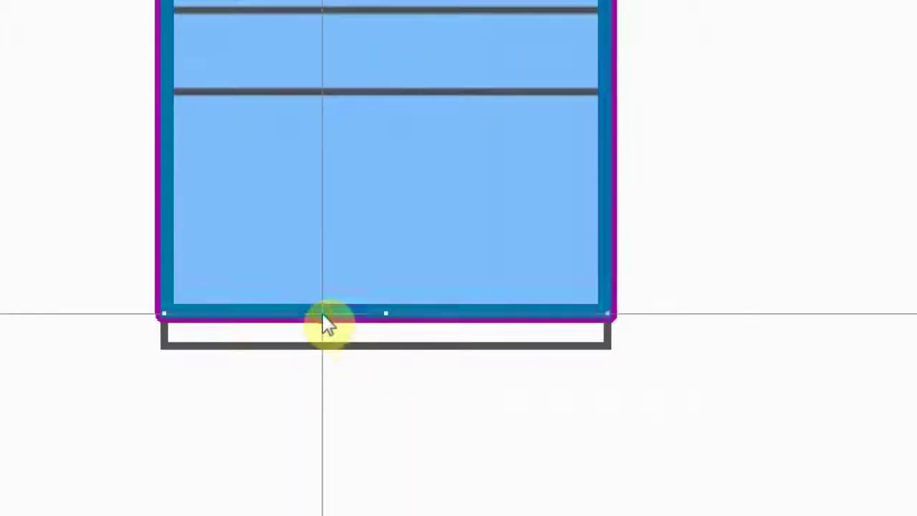
{"action": "left_click", "coordinate": [386, 312]}
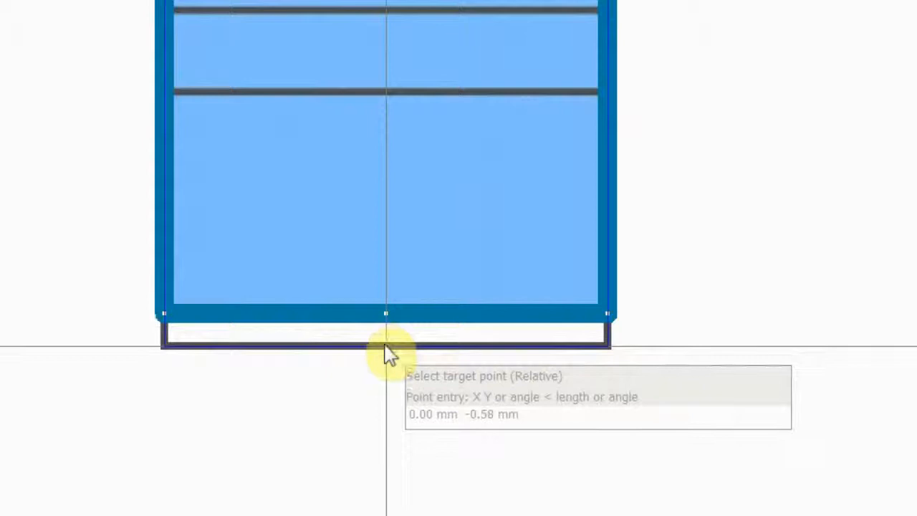
{"action": "left_click", "coordinate": [387, 351]}
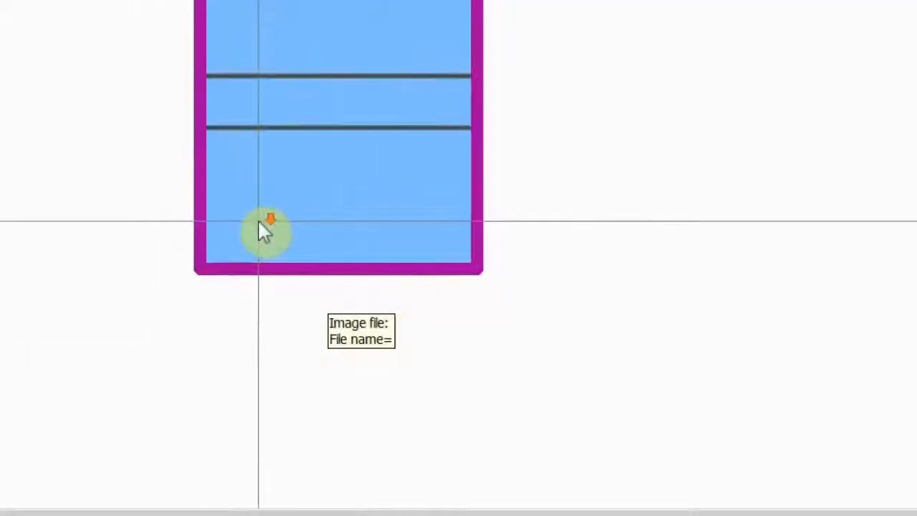
{"action": "scroll", "coordinate": [408, 140], "scroll_direction": "down", "scroll_amount": 3}
{"action": "scroll", "coordinate": [365, 139], "scroll_direction": "up", "scroll_amount": 3}
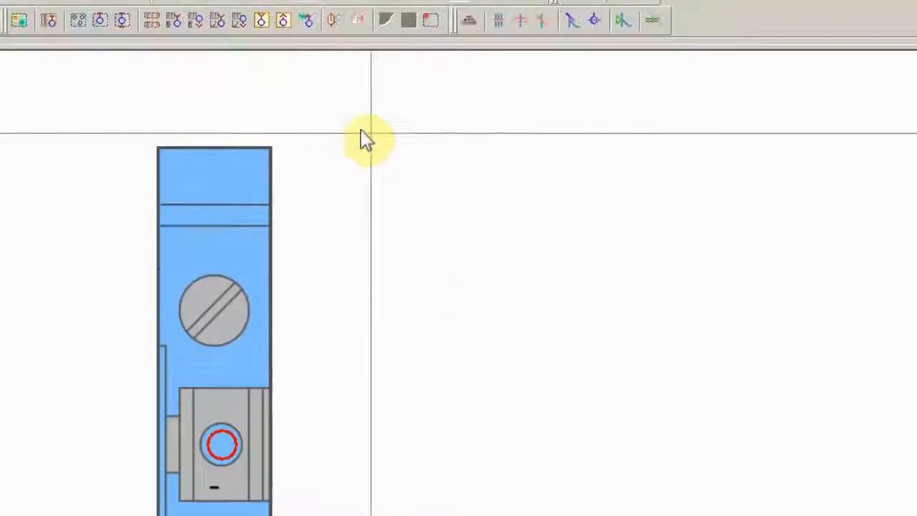
{"action": "scroll", "coordinate": [365, 401], "scroll_direction": "down", "scroll_amount": 2}
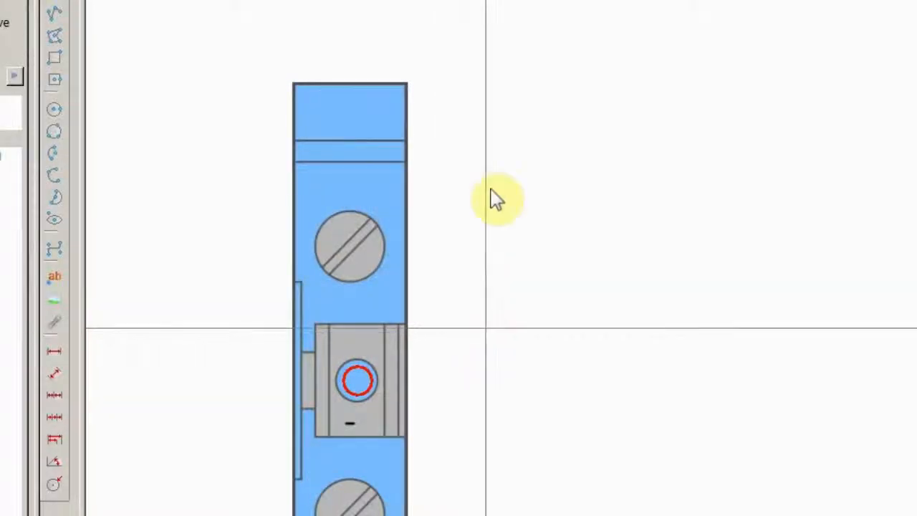
{"action": "left_click", "coordinate": [362, 168]}
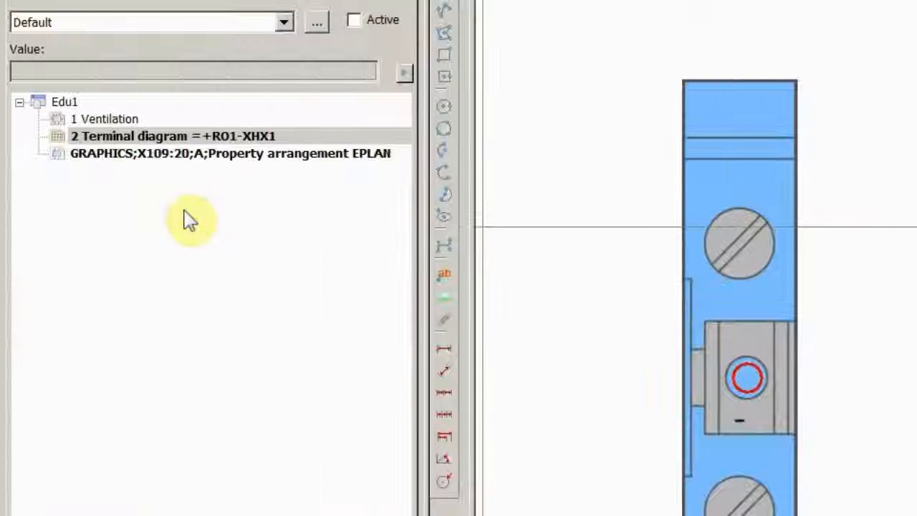
Close the GRAPHICS symbol page, synchronize the changed master data and update the project's reports
{"action": "right_click", "coordinate": [156, 155]}
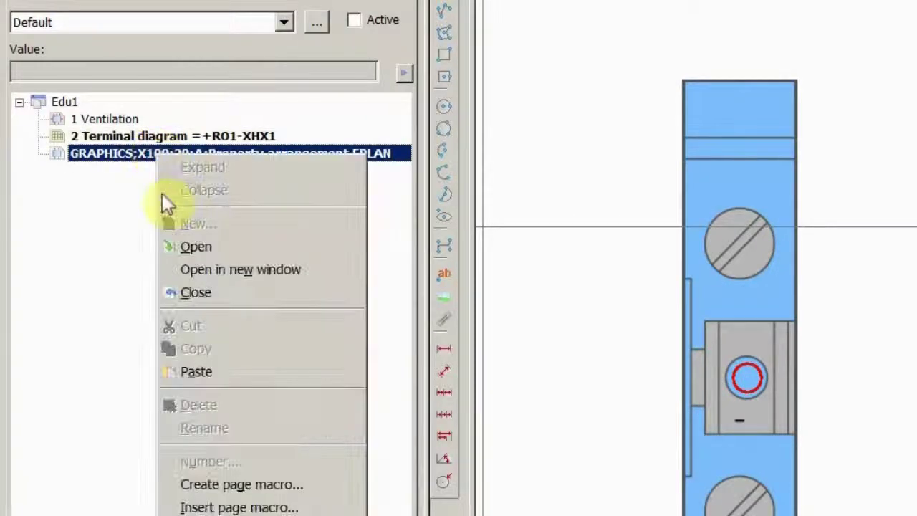
{"action": "left_click", "coordinate": [195, 292]}
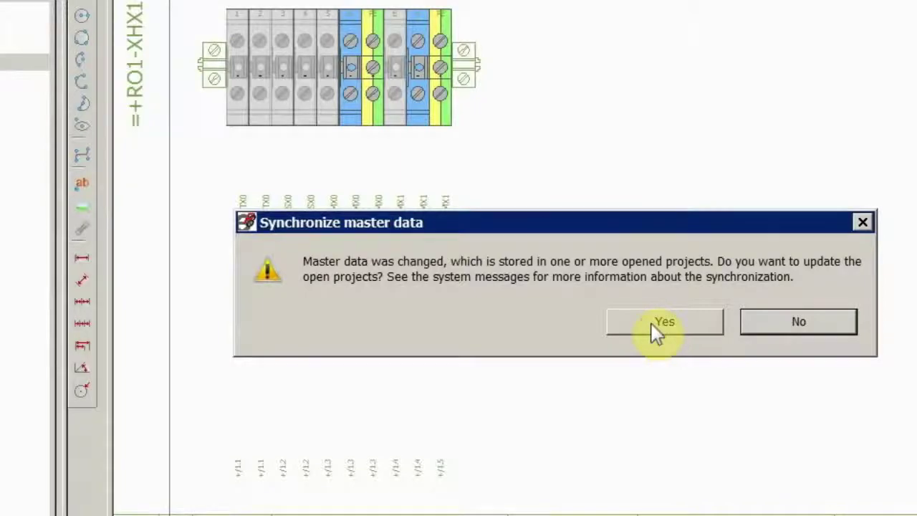
{"action": "left_click", "coordinate": [664, 321]}
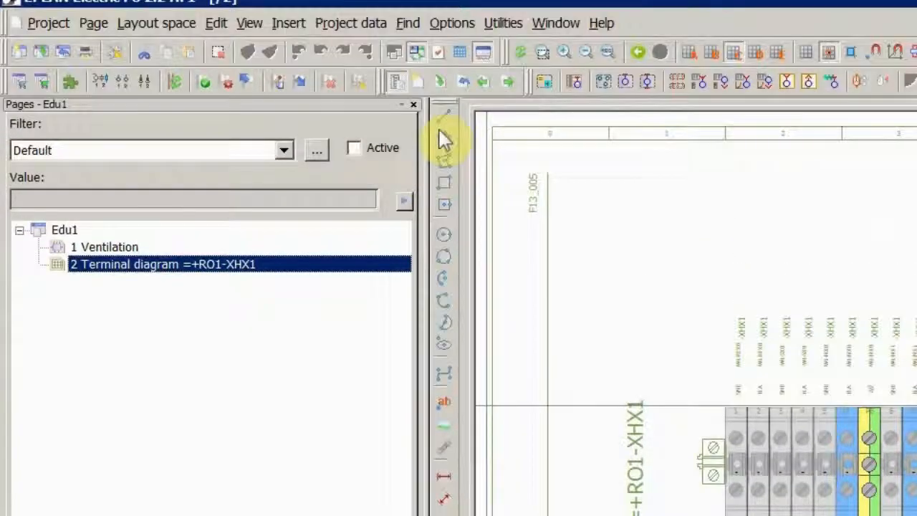
{"action": "left_click", "coordinate": [503, 33]}
{"action": "mouse_move", "coordinate": [691, 101]}
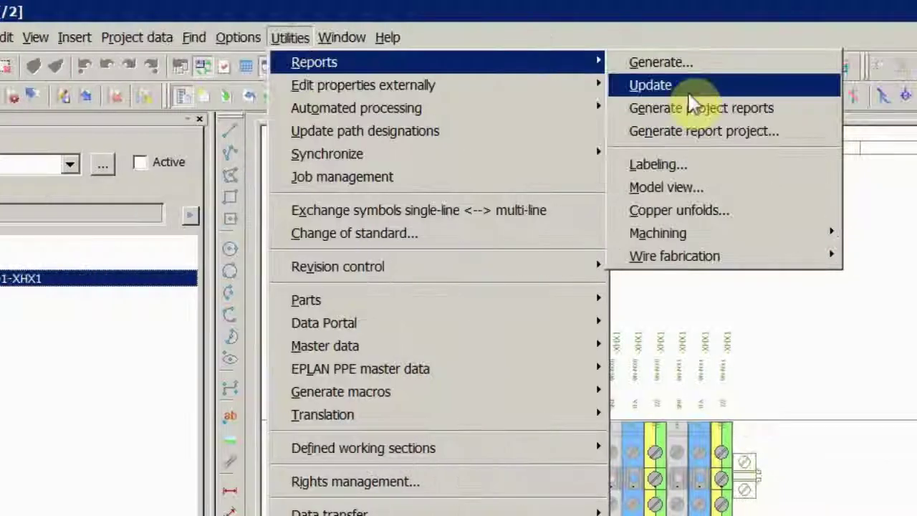
{"action": "left_click", "coordinate": [650, 85]}
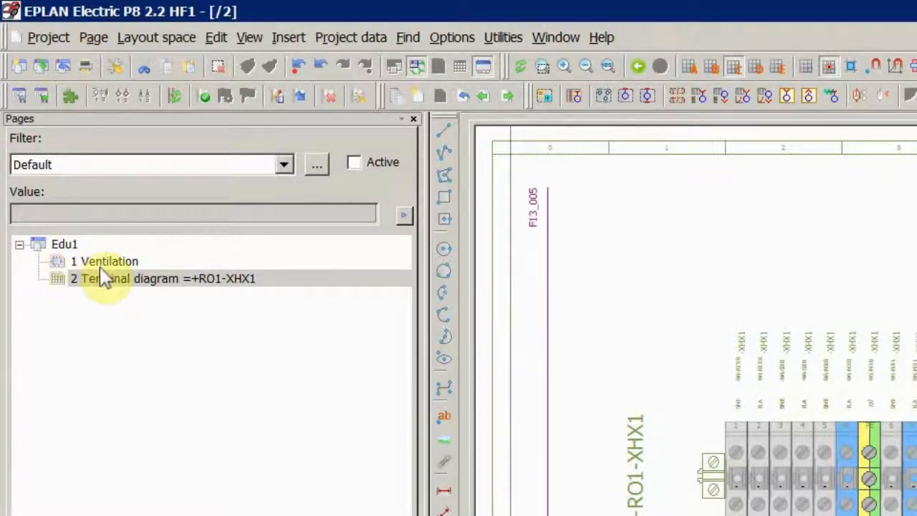
Start a PDF export of the page and browse to the Documents library for the target file
{"action": "left_click", "coordinate": [93, 37]}
{"action": "mouse_move", "coordinate": [120, 322]}
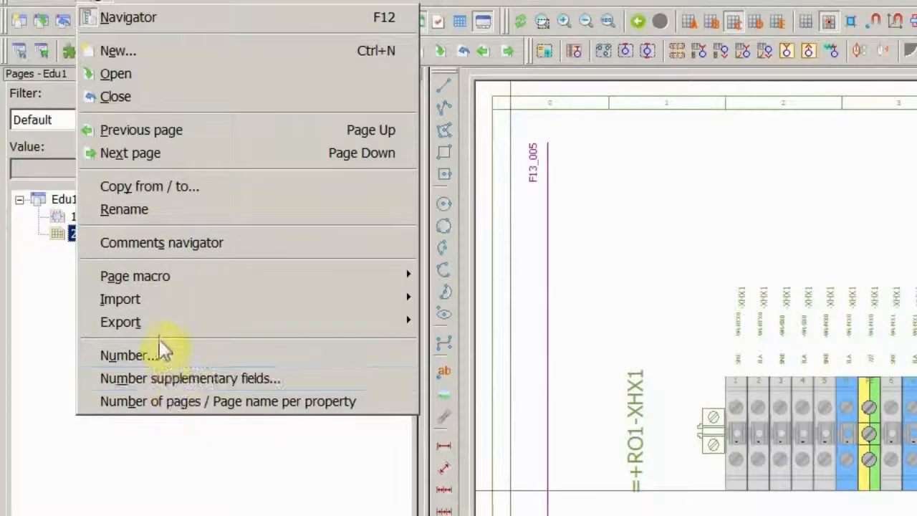
{"action": "left_click", "coordinate": [454, 365]}
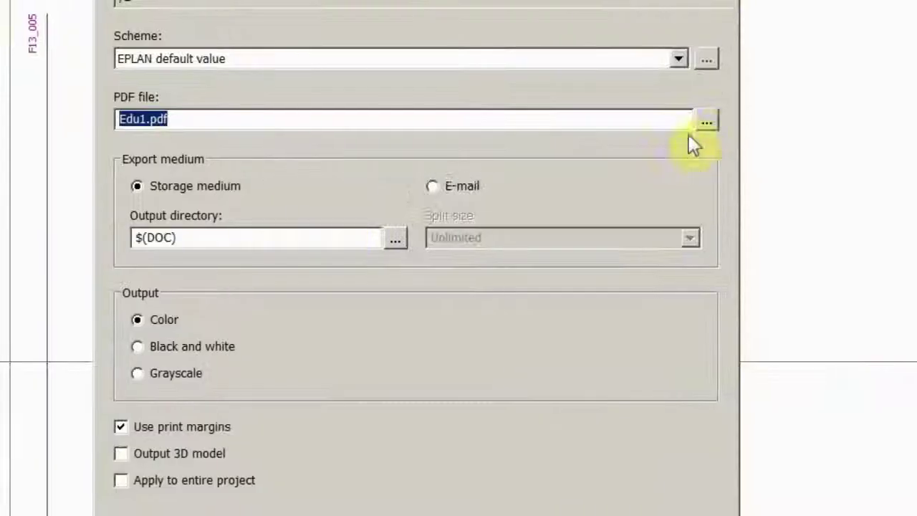
{"action": "left_click", "coordinate": [689, 136]}
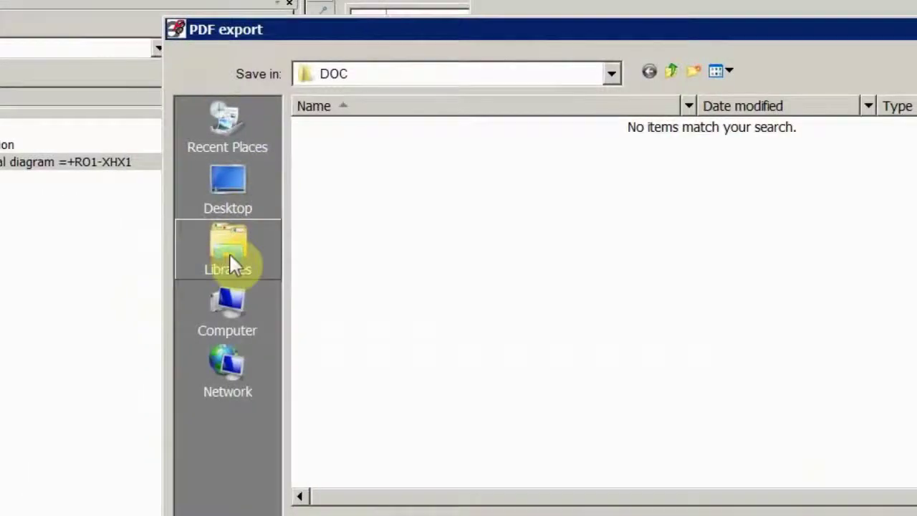
{"action": "left_click", "coordinate": [229, 253]}
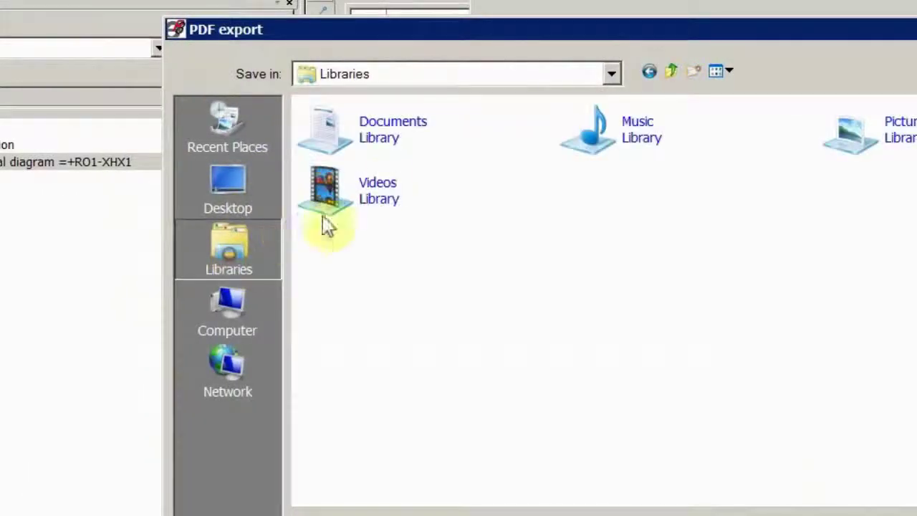
{"action": "double_click", "coordinate": [387, 133]}
Name the export TerminalDiagram_BW_No_problem.pdf and run it in black and white
{"action": "left_click", "coordinate": [378, 309]}
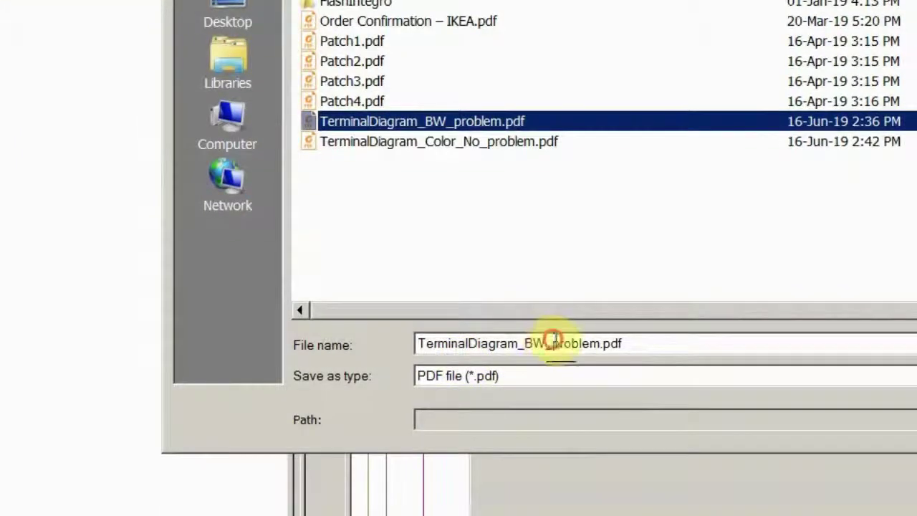
{"action": "left_click", "coordinate": [553, 342]}
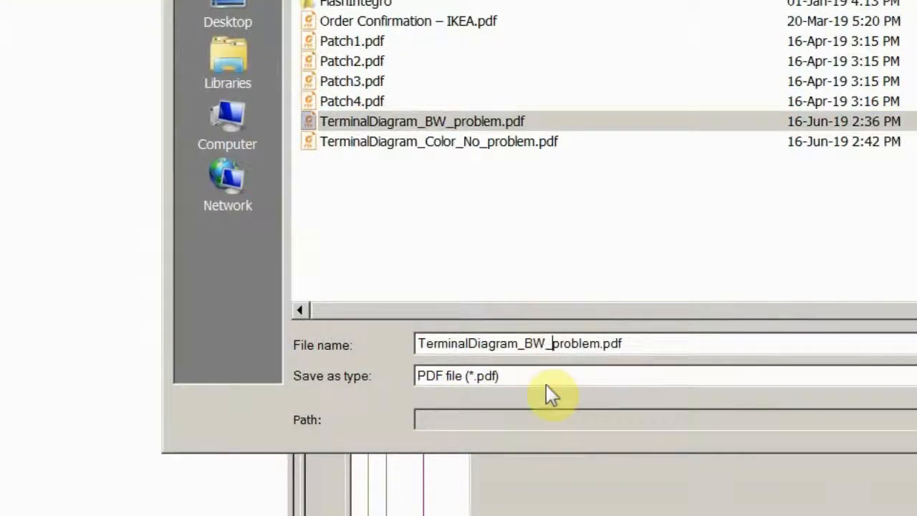
{"action": "type", "text": "No_"}
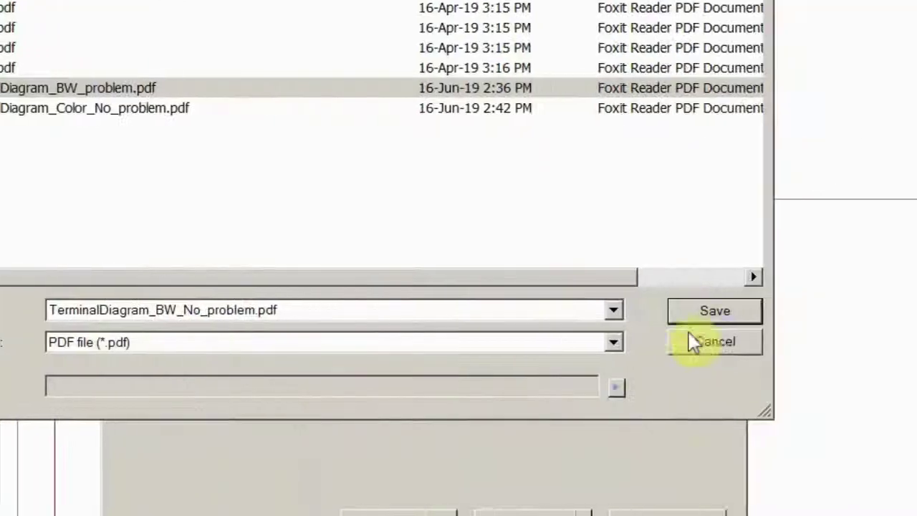
{"action": "left_click", "coordinate": [709, 315]}
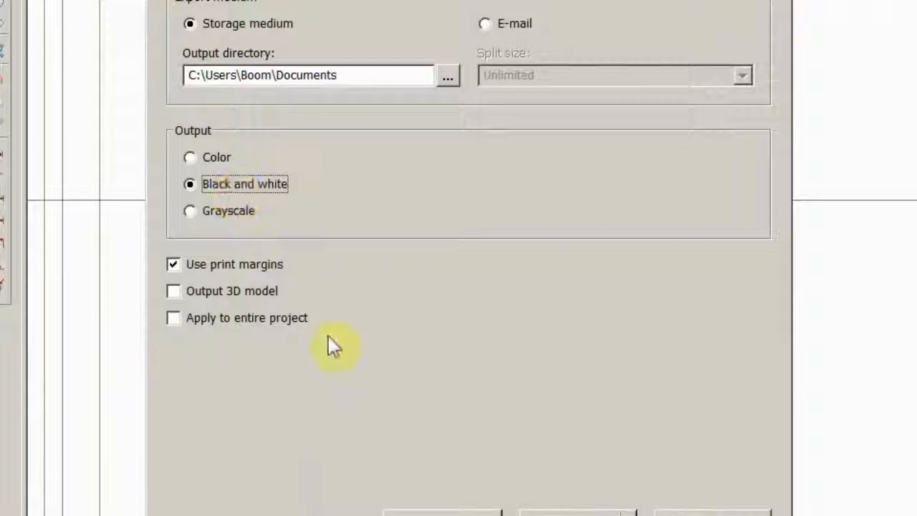
{"action": "left_click", "coordinate": [571, 380]}
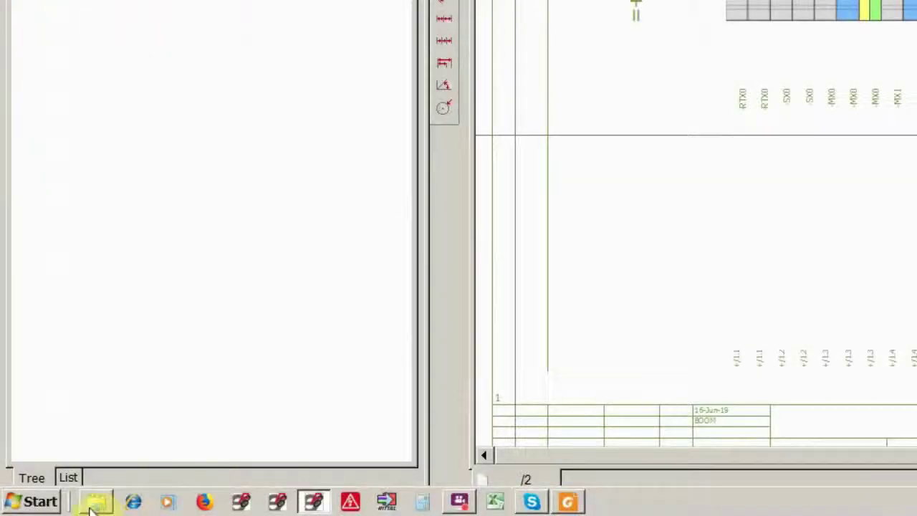
From the Documents folder, open the new TerminalDiagram_BW_No_problem.pdf in the PDF reader
{"action": "left_click", "coordinate": [89, 505]}
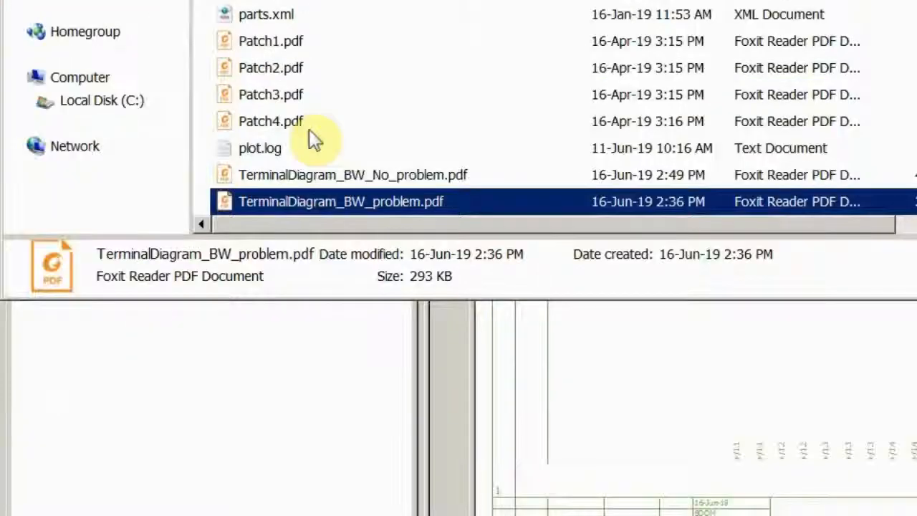
{"action": "left_click", "coordinate": [297, 192]}
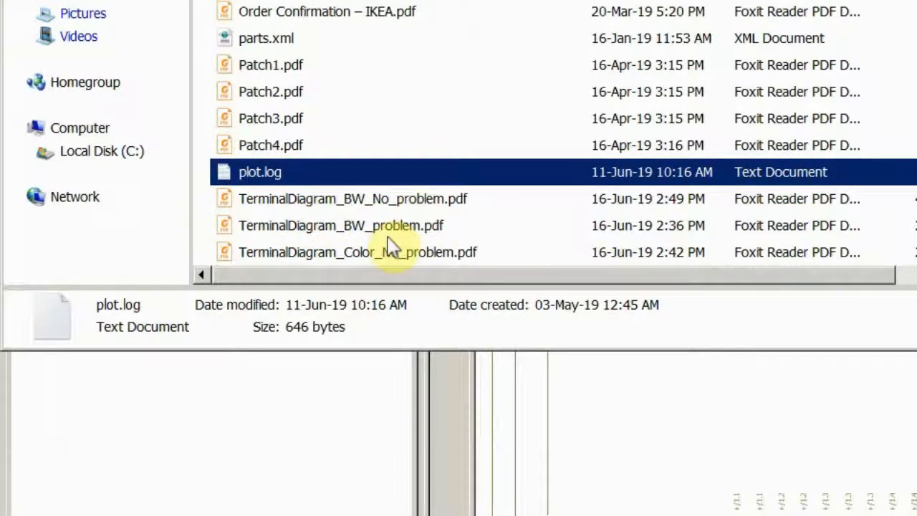
{"action": "double_click", "coordinate": [392, 199]}
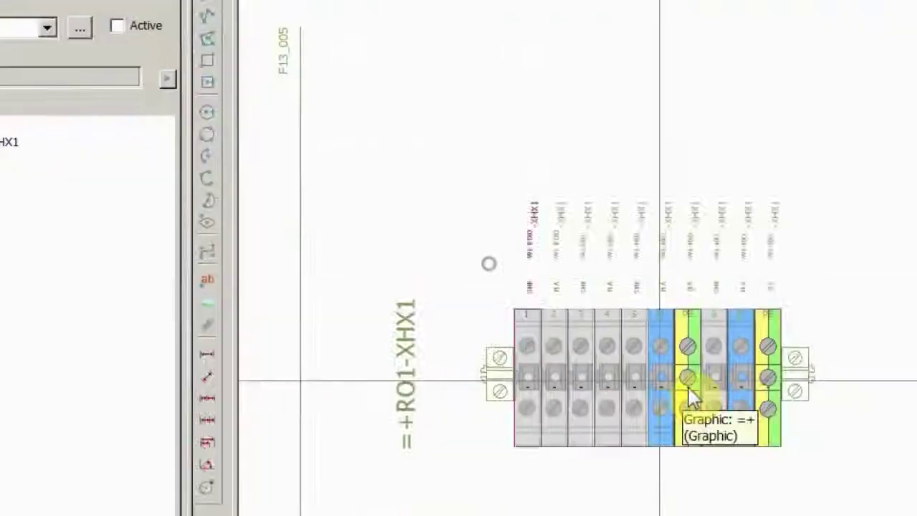
{"action": "scroll", "coordinate": [691, 392], "scroll_direction": "up", "scroll_amount": 4}
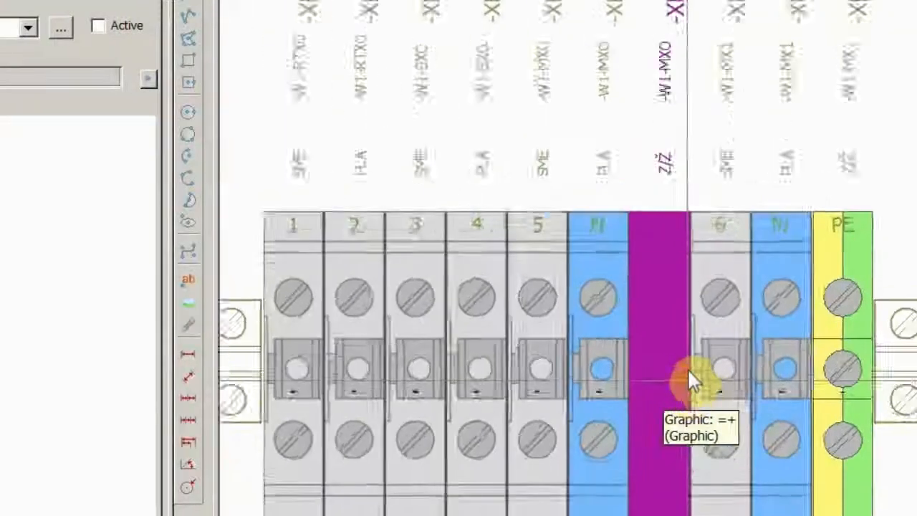
Check a terminal's properties in the diagram and close them again
{"action": "left_click", "coordinate": [664, 300]}
{"action": "right_click", "coordinate": [664, 300]}
{"action": "left_click", "coordinate": [686, 478]}
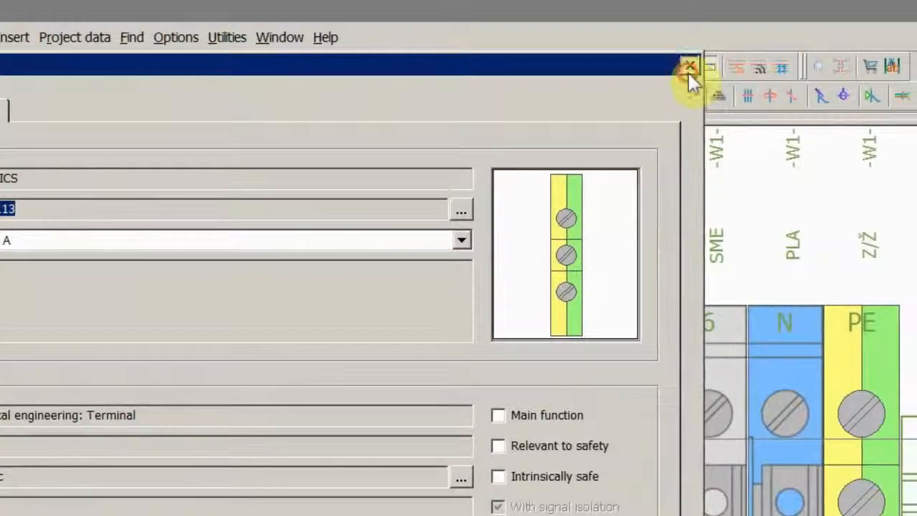
{"action": "left_click", "coordinate": [685, 74]}
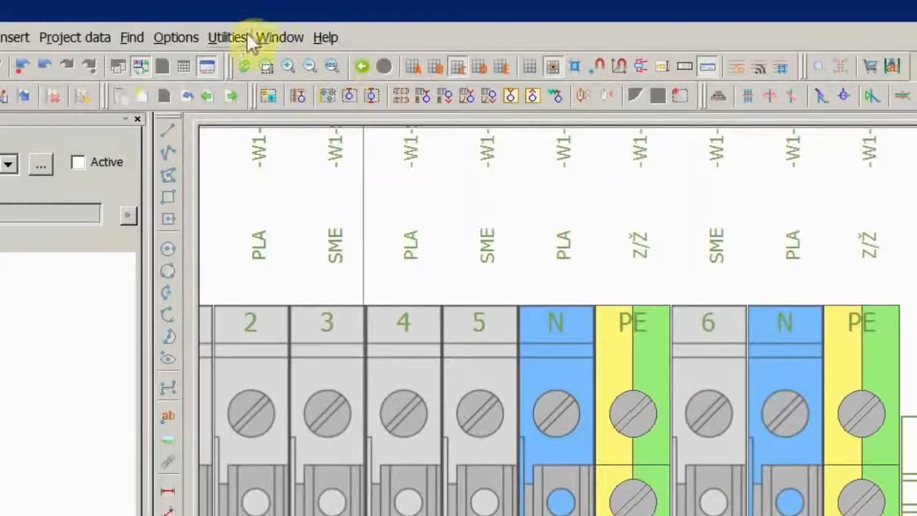
Open symbol X113 in the symbol editor via Utilities > Master data > Symbol
{"action": "left_click", "coordinate": [227, 37]}
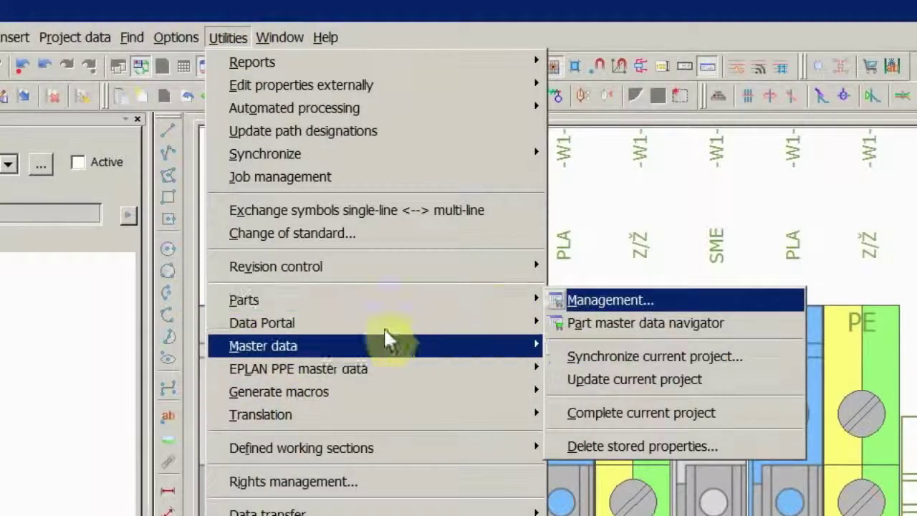
{"action": "mouse_move", "coordinate": [262, 346]}
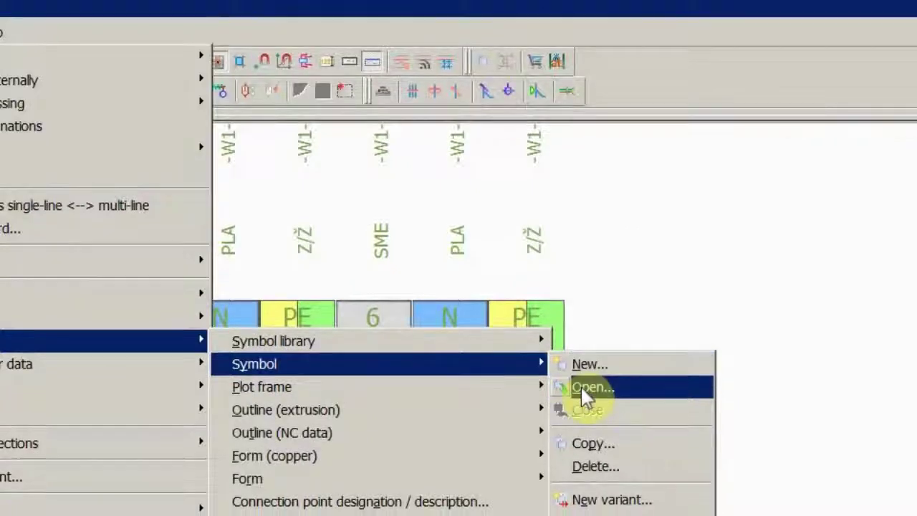
{"action": "left_click", "coordinate": [587, 381]}
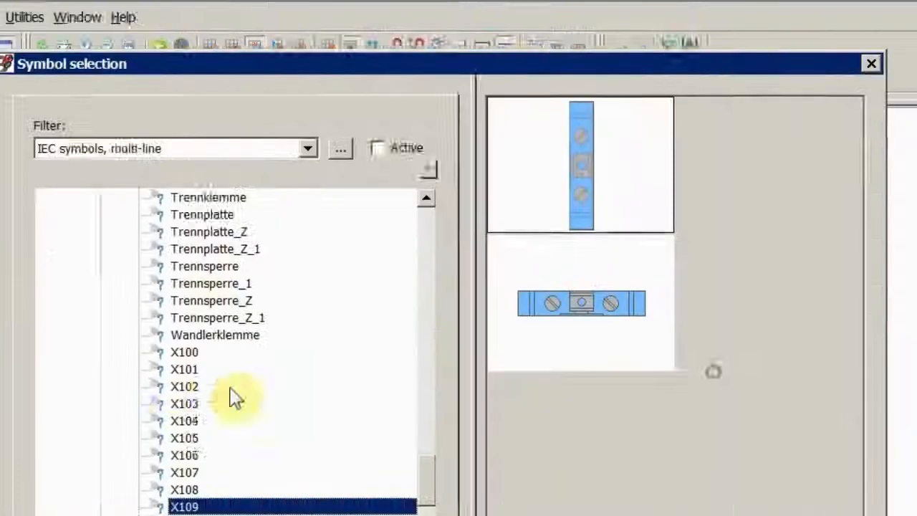
{"action": "key", "text": "Down"}
{"action": "key", "text": "Down"}
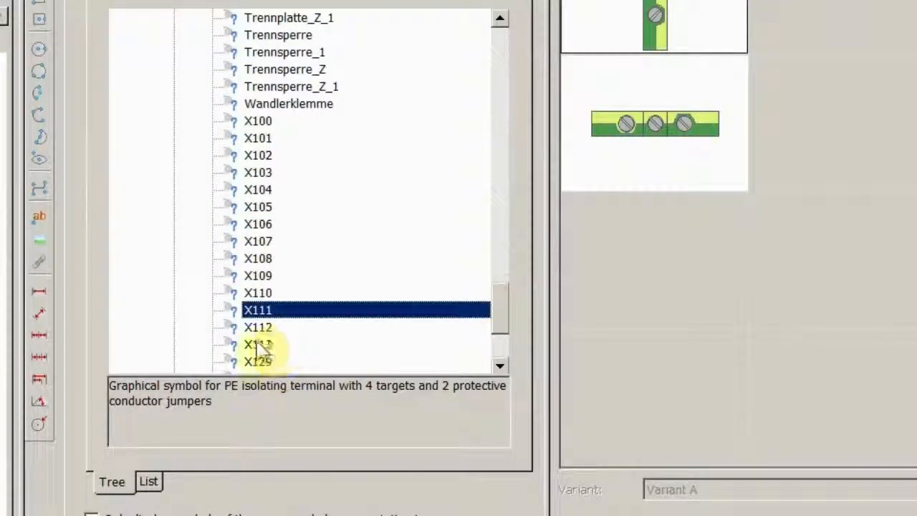
{"action": "left_click", "coordinate": [258, 344]}
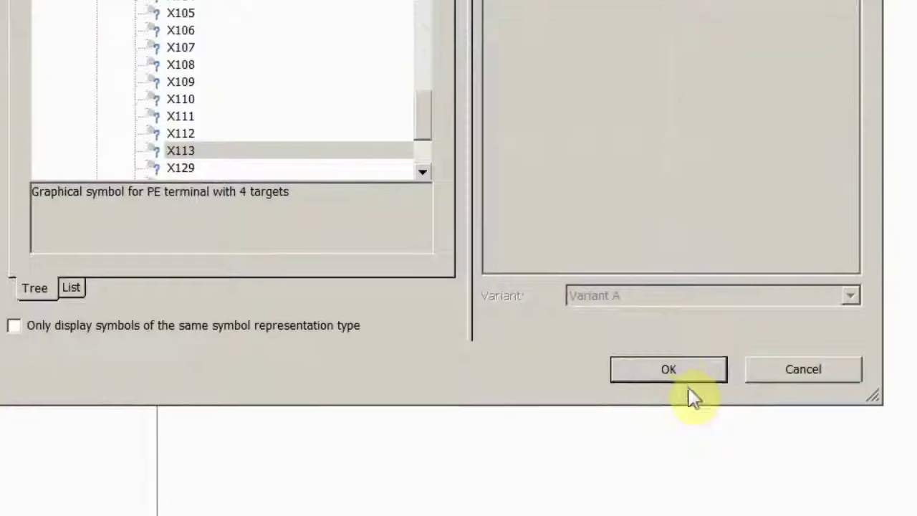
{"action": "left_click", "coordinate": [691, 369]}
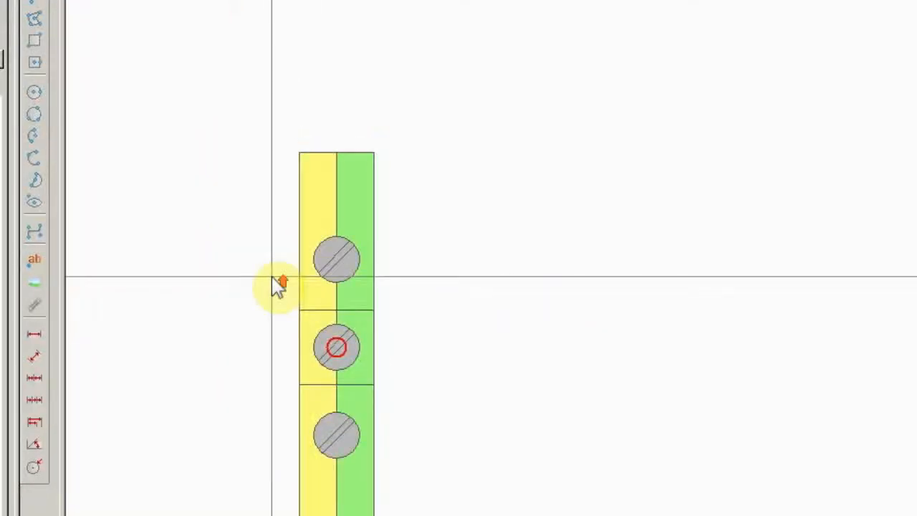
Delete the yellow and green rectangles and the three screw circles from X113
{"action": "left_click", "coordinate": [322, 222]}
{"action": "key", "text": "Delete"}
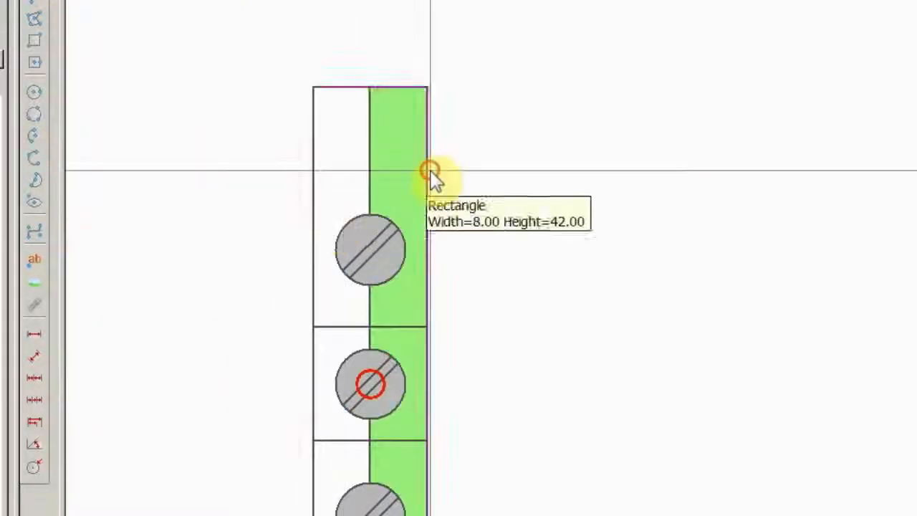
{"action": "left_click", "coordinate": [432, 174]}
{"action": "key", "text": "Delete"}
{"action": "mouse_move", "coordinate": [328, 184]}
{"action": "left_mouse_down"}
{"action": "mouse_move", "coordinate": [408, 397]}
{"action": "mouse_move", "coordinate": [426, 390]}
{"action": "left_mouse_up"}
{"action": "key", "text": "Delete"}
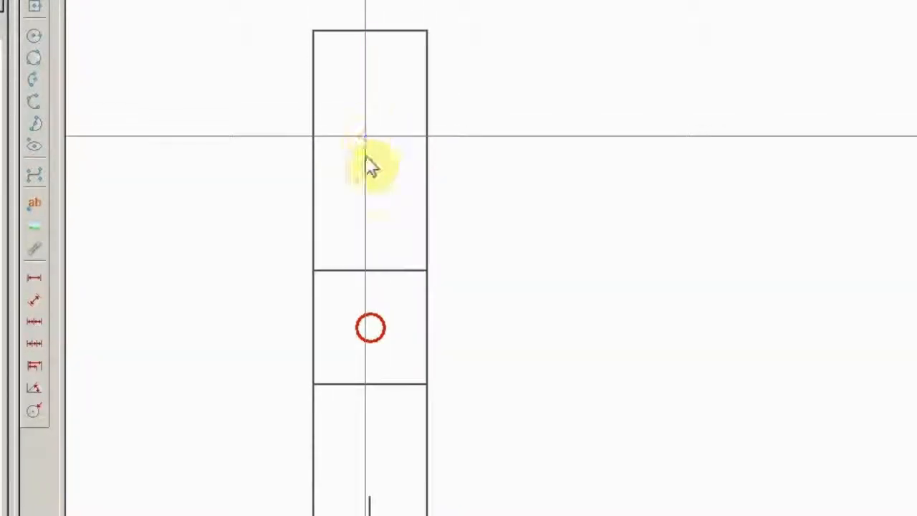
Delete the upper and lower divider lines, leaving a plain outline with the connection circle
{"action": "left_click", "coordinate": [376, 274]}
{"action": "key", "text": "Delete"}
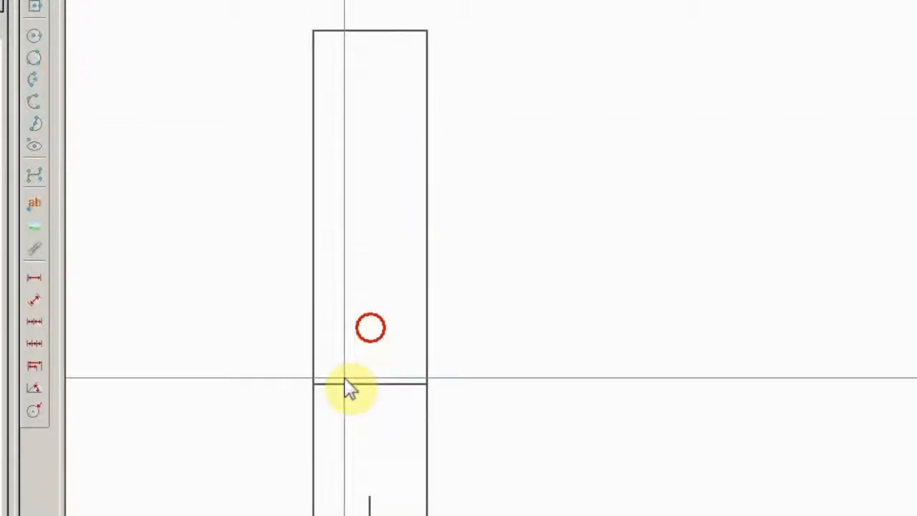
{"action": "left_click", "coordinate": [344, 385]}
{"action": "key", "text": "Delete"}
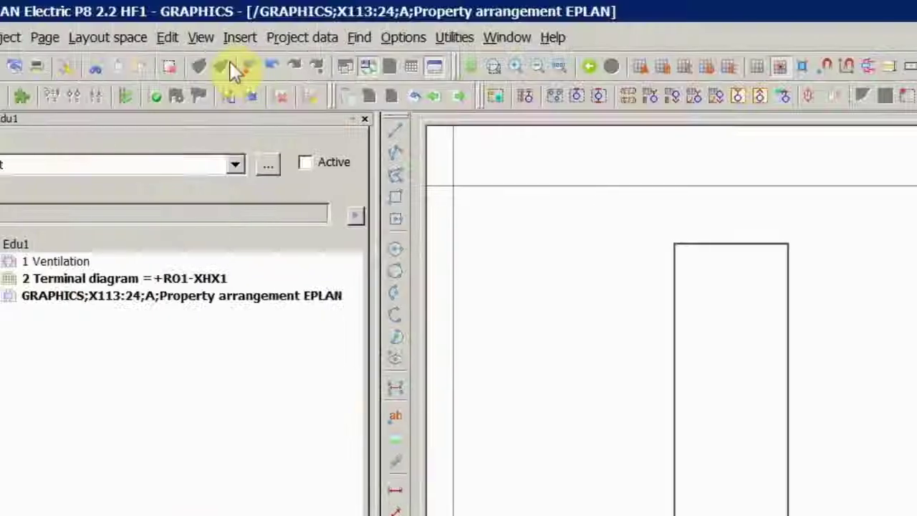
{"action": "left_click", "coordinate": [237, 38]}
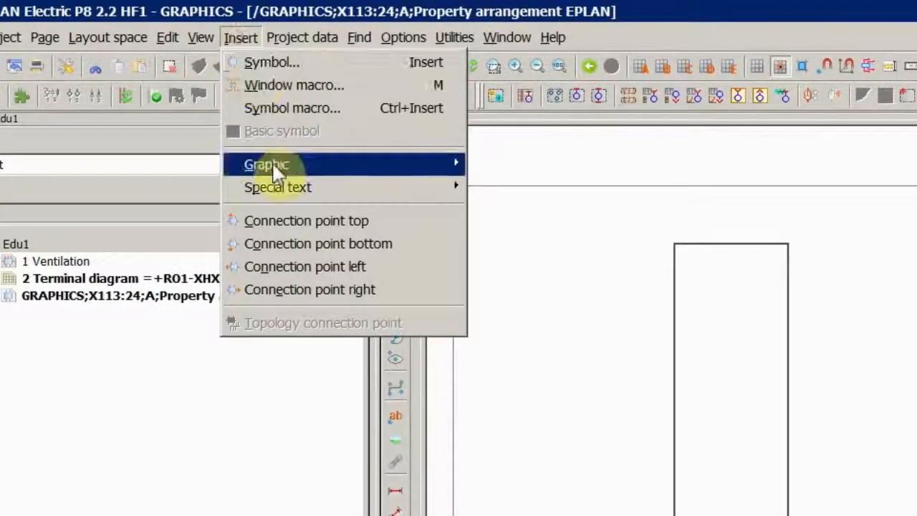
{"action": "mouse_move", "coordinate": [267, 164]}
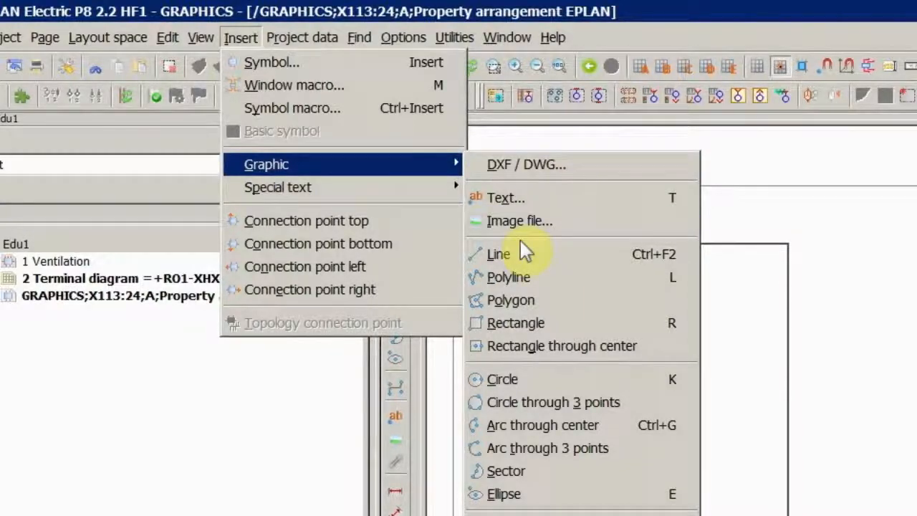
Insert the PE.jpg picture into X113 and align it with the symbol outline
{"action": "left_click", "coordinate": [519, 221]}
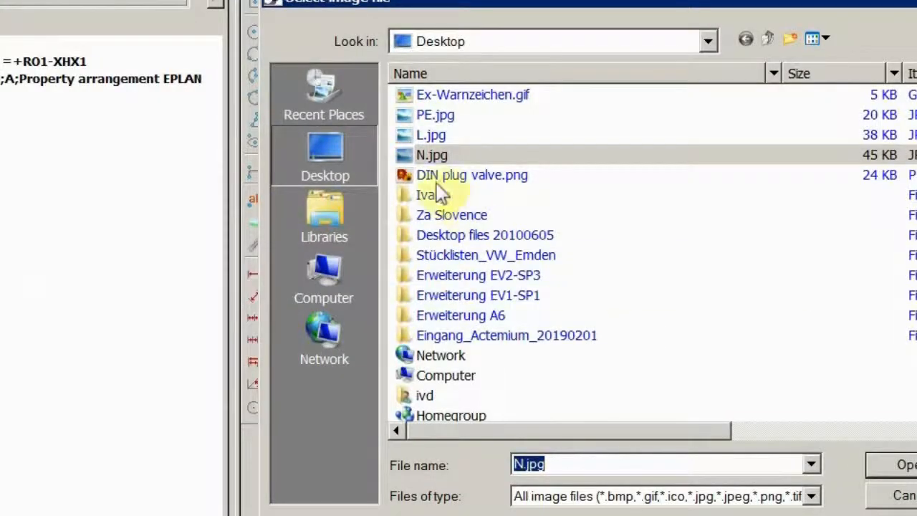
{"action": "left_click", "coordinate": [435, 115]}
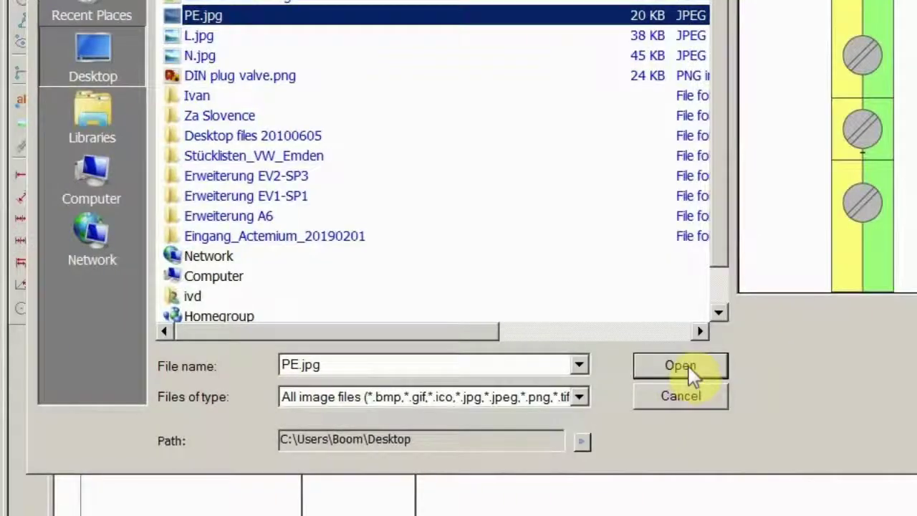
{"action": "left_click", "coordinate": [688, 366]}
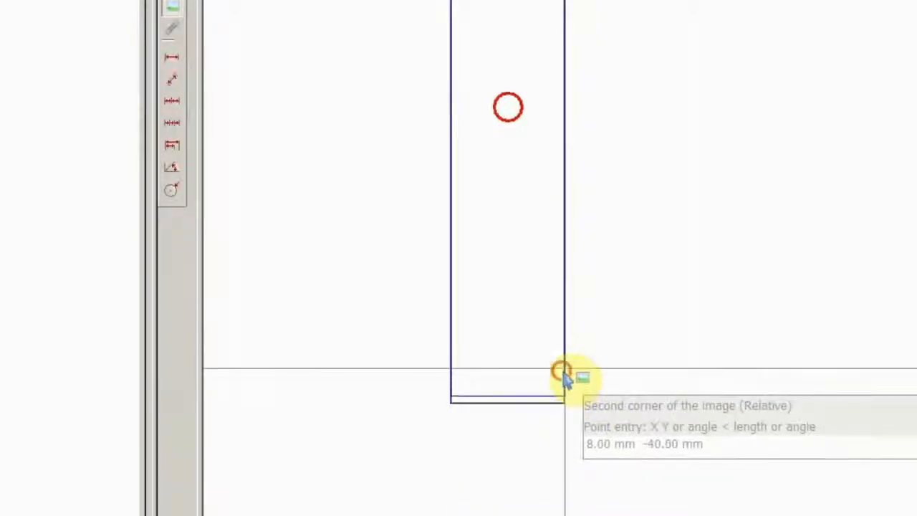
{"action": "left_click", "coordinate": [564, 372]}
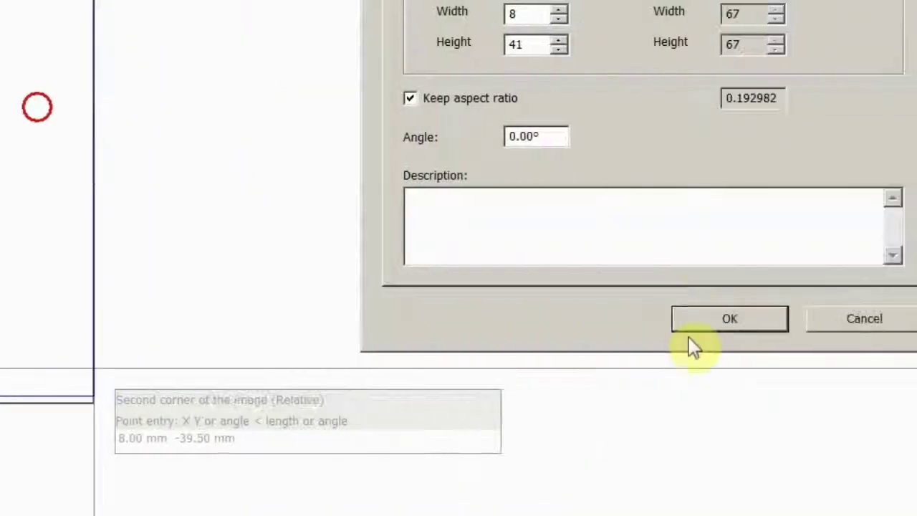
{"action": "left_click", "coordinate": [729, 318]}
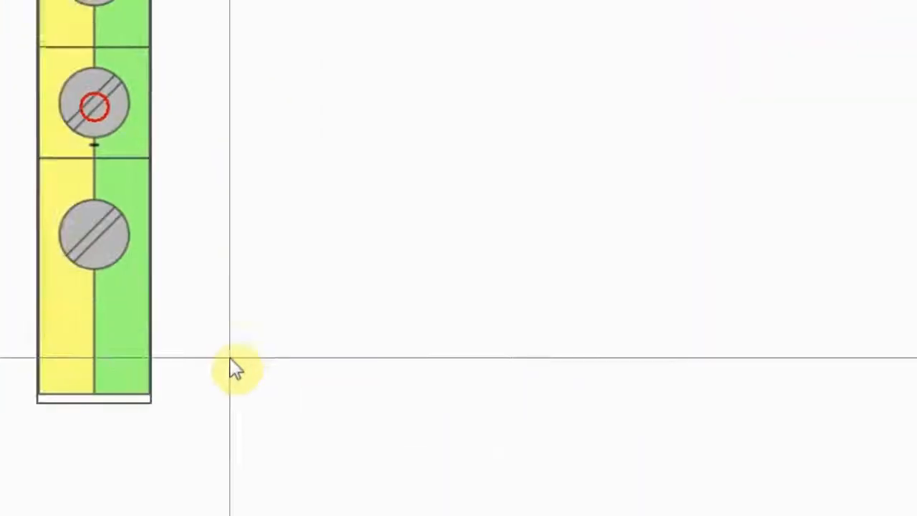
{"action": "left_click", "coordinate": [235, 329]}
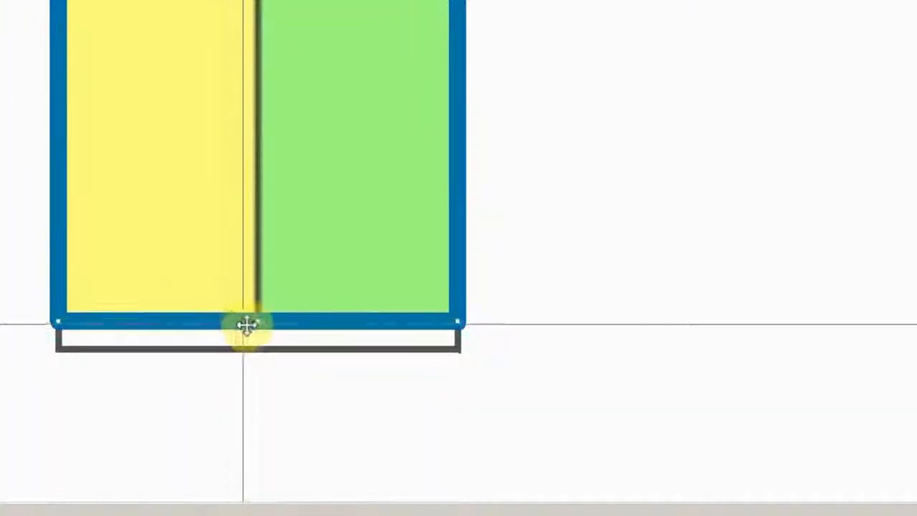
{"action": "left_click", "coordinate": [259, 346]}
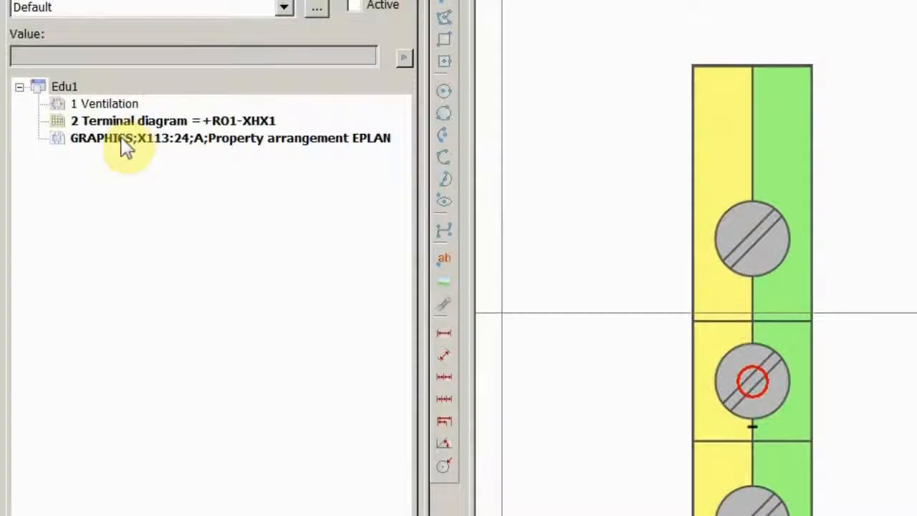
Close the GRAPHICS property arrangement page and confirm master data synchronization
{"action": "right_click", "coordinate": [122, 138]}
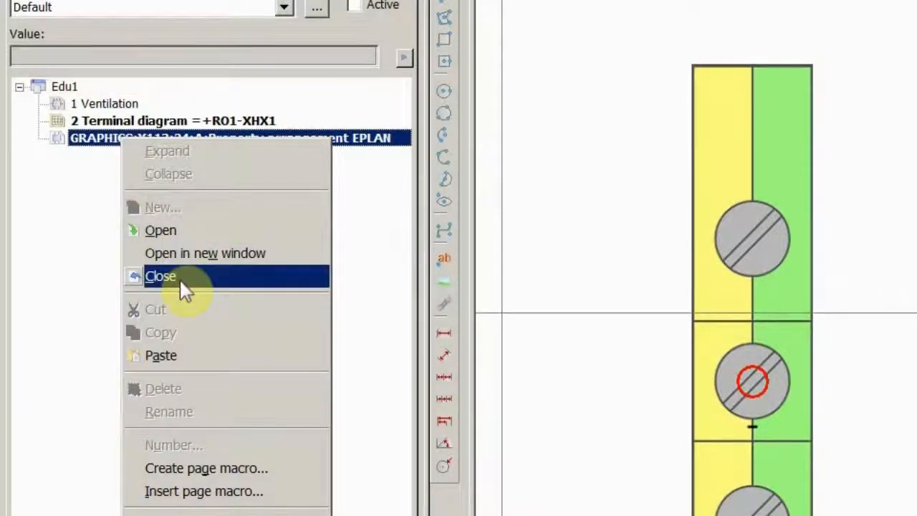
{"action": "left_click", "coordinate": [160, 276]}
{"action": "left_click", "coordinate": [695, 308]}
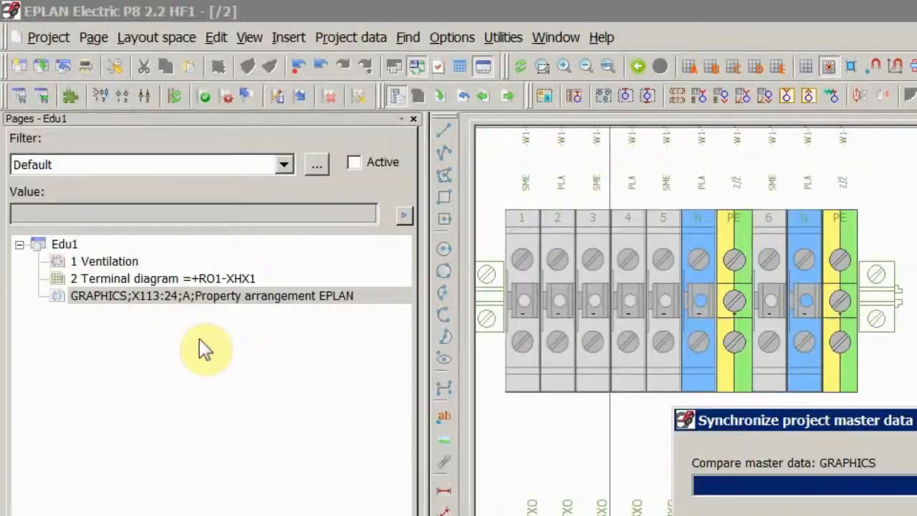
Browse the Utilities report commands without choosing one and select the Edu1 project
{"action": "left_click", "coordinate": [65, 245]}
{"action": "left_click", "coordinate": [503, 37]}
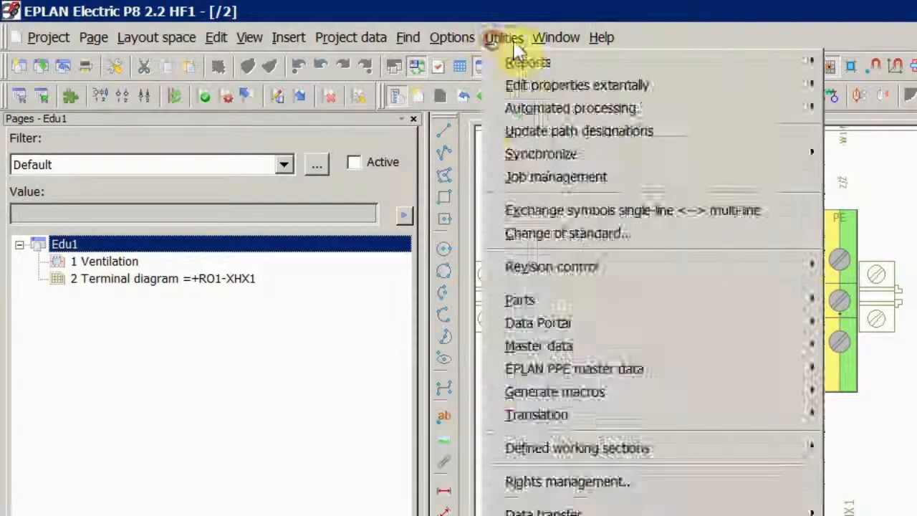
{"action": "left_click", "coordinate": [502, 37]}
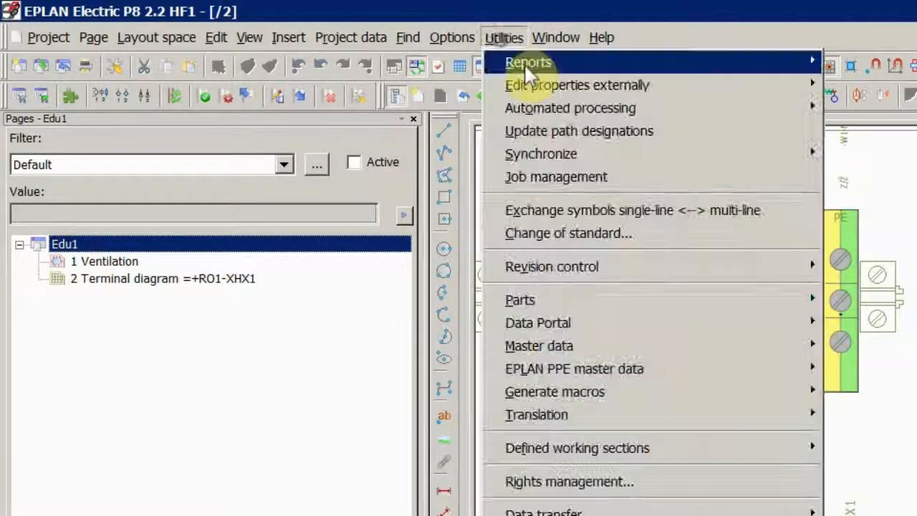
{"action": "left_click", "coordinate": [787, 85]}
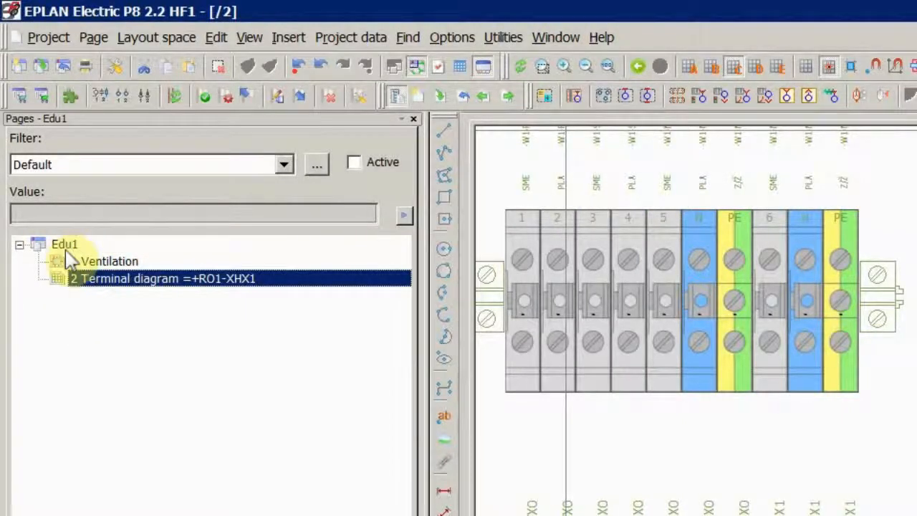
{"action": "left_click", "coordinate": [65, 245]}
Start a PDF export of the 2 Terminal diagram page with Black and white output
{"action": "left_click", "coordinate": [94, 37]}
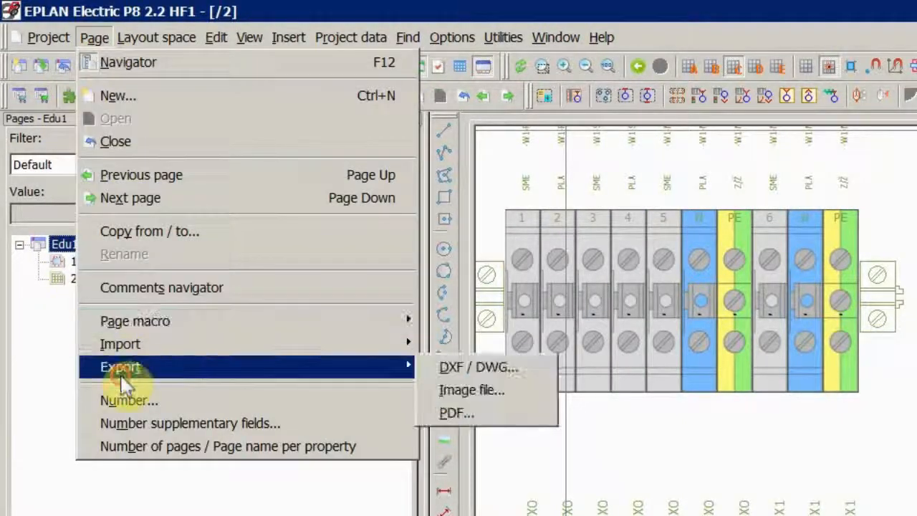
{"action": "left_click", "coordinate": [44, 300]}
{"action": "left_click", "coordinate": [71, 278]}
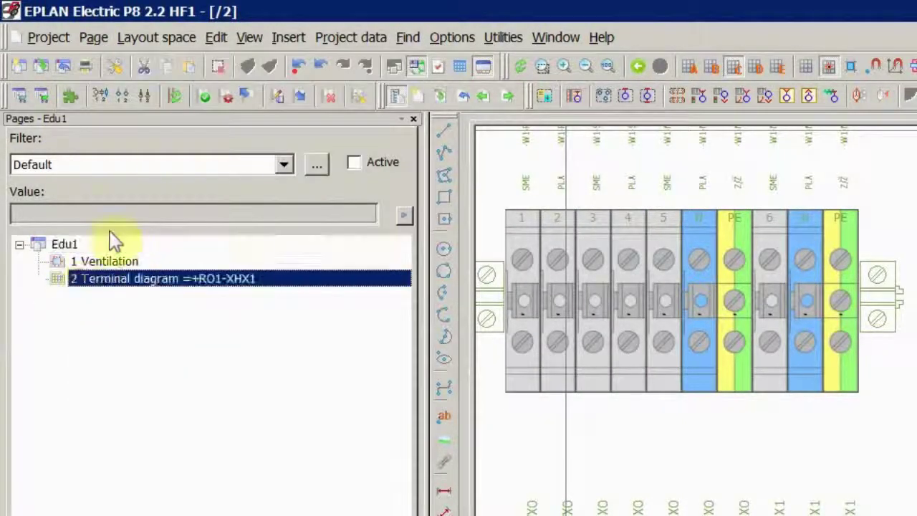
{"action": "left_click", "coordinate": [94, 38]}
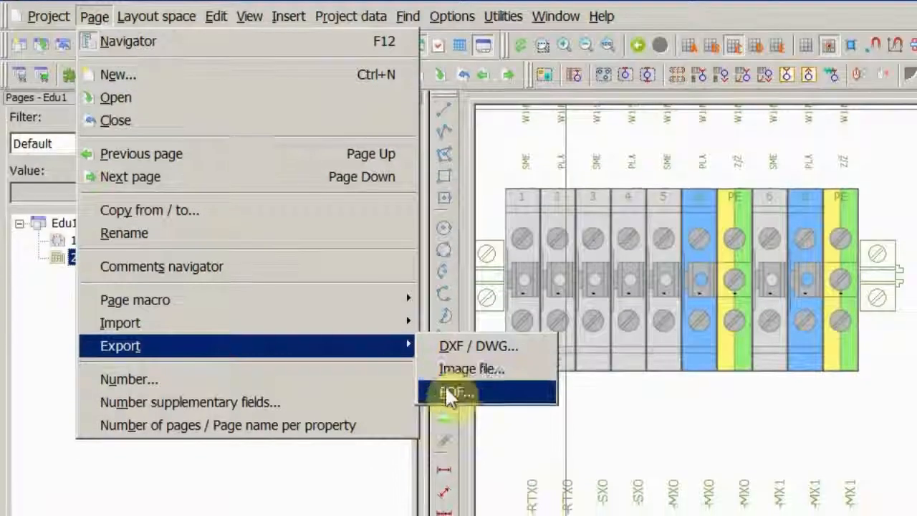
{"action": "left_click", "coordinate": [451, 409]}
{"action": "left_click", "coordinate": [504, 323]}
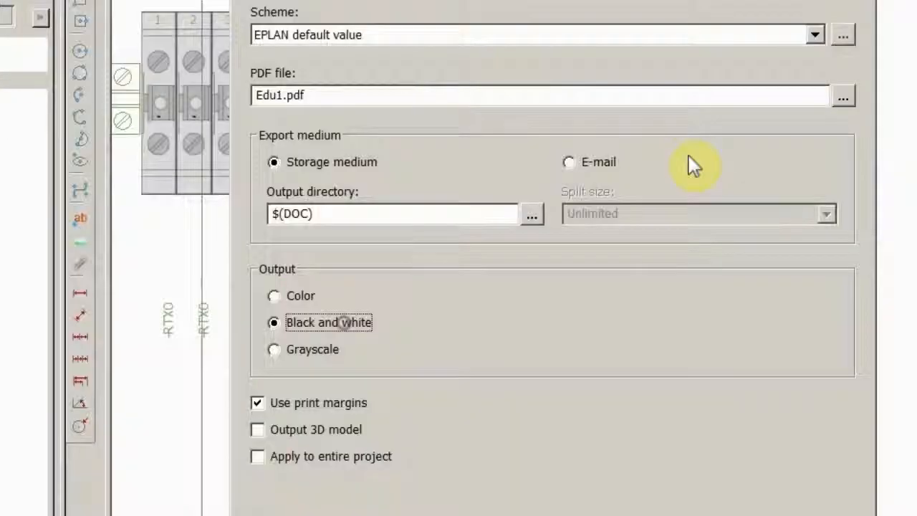
Save the export to Documents as TerminalDiagram_BW_No_problem2.pdf
{"action": "left_click", "coordinate": [691, 136]}
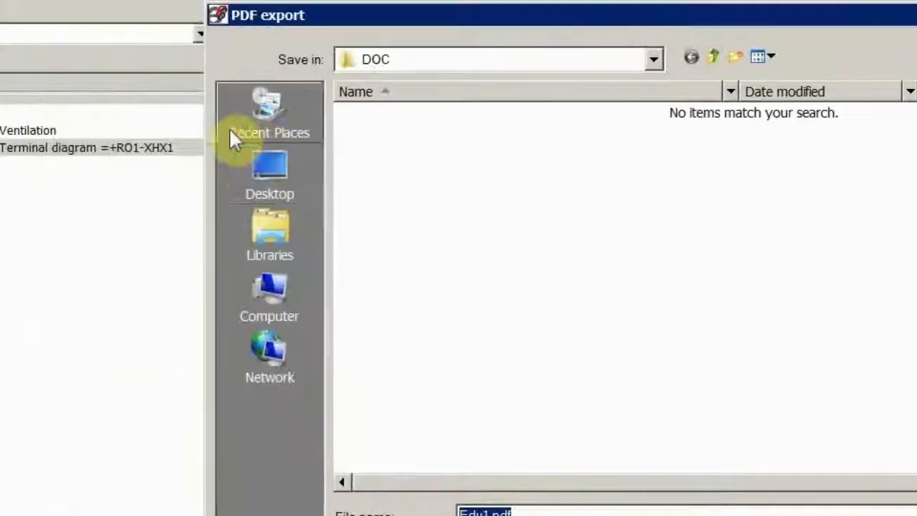
{"action": "left_click", "coordinate": [274, 178]}
{"action": "left_click", "coordinate": [270, 249]}
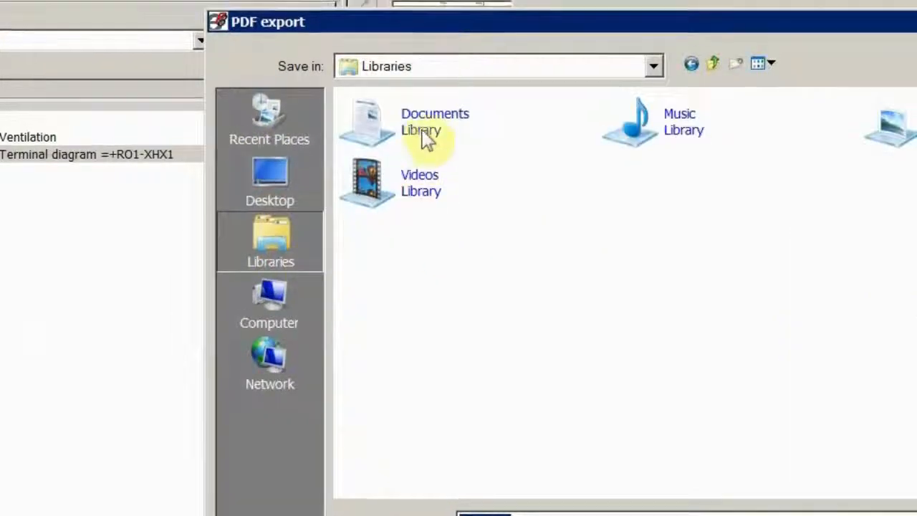
{"action": "double_click", "coordinate": [422, 129]}
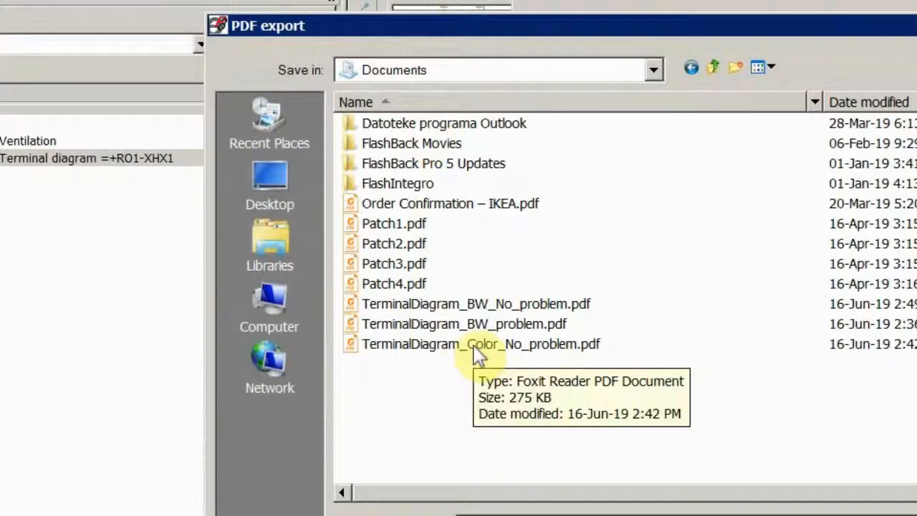
{"action": "left_click", "coordinate": [488, 304]}
{"action": "left_click", "coordinate": [614, 366]}
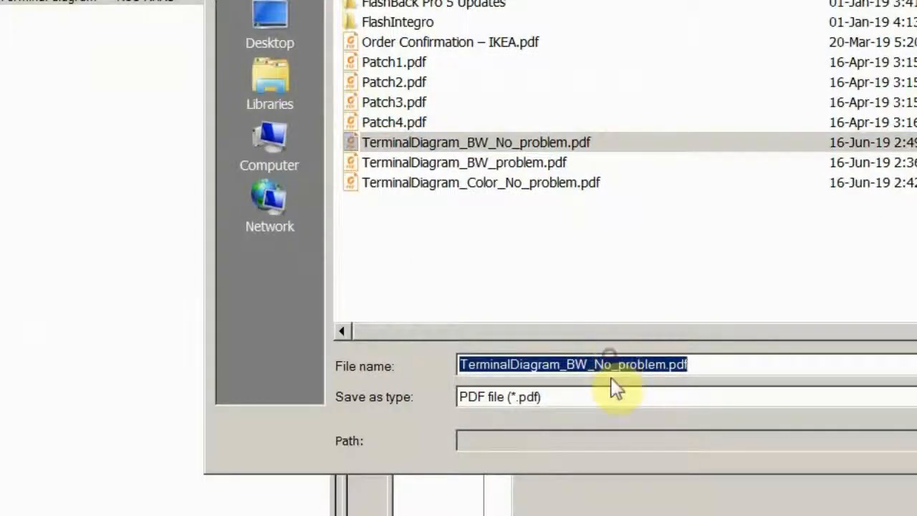
{"action": "left_click", "coordinate": [613, 365]}
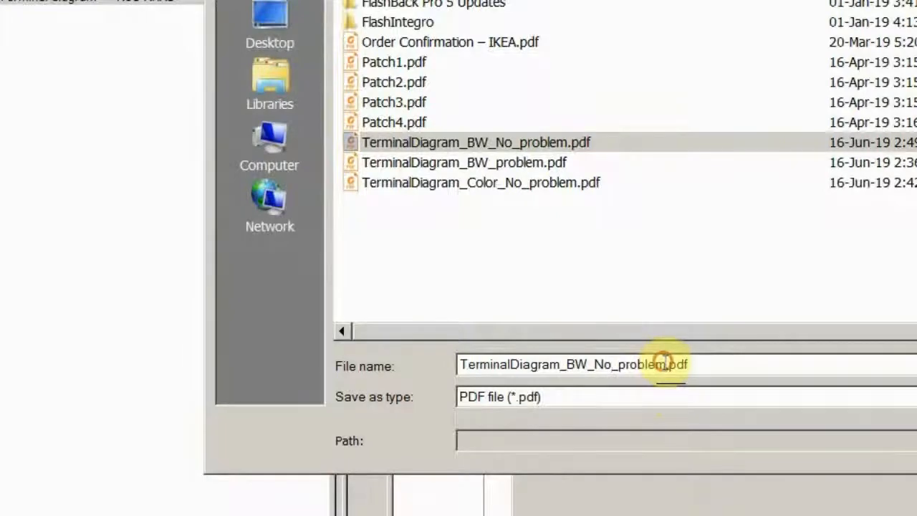
{"action": "type", "text": "2"}
{"action": "left_click", "coordinate": [684, 324]}
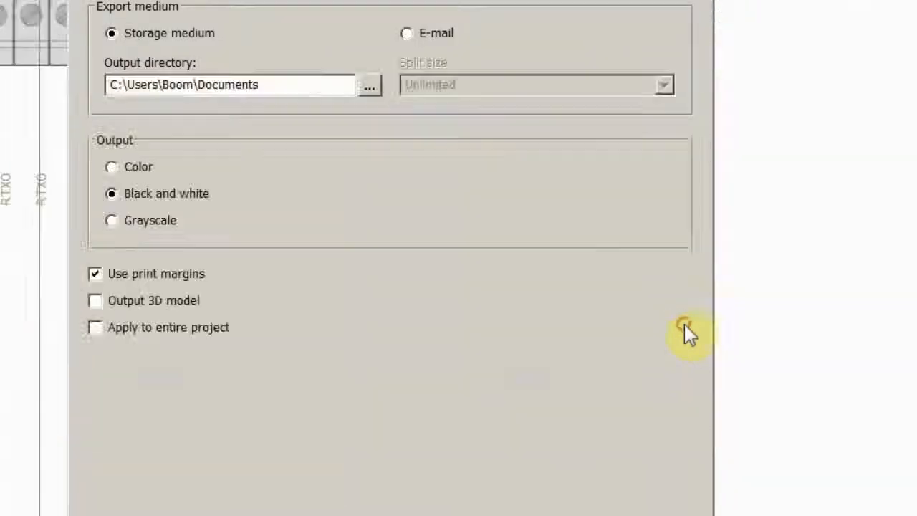
Run the PDF export and bring up the folder holding the exported file
{"action": "left_click", "coordinate": [494, 376]}
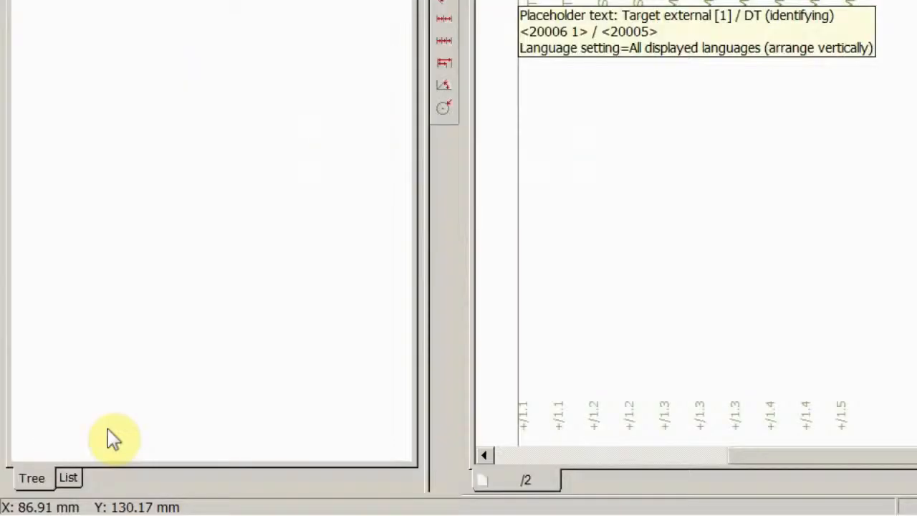
{"action": "left_click", "coordinate": [93, 500]}
Open TerminalDiagram_BW_No_problem2.pdf in Foxit Reader and inspect the =+RO1-XHX1 terminal strip's coloured terminals
{"action": "left_click", "coordinate": [403, 132]}
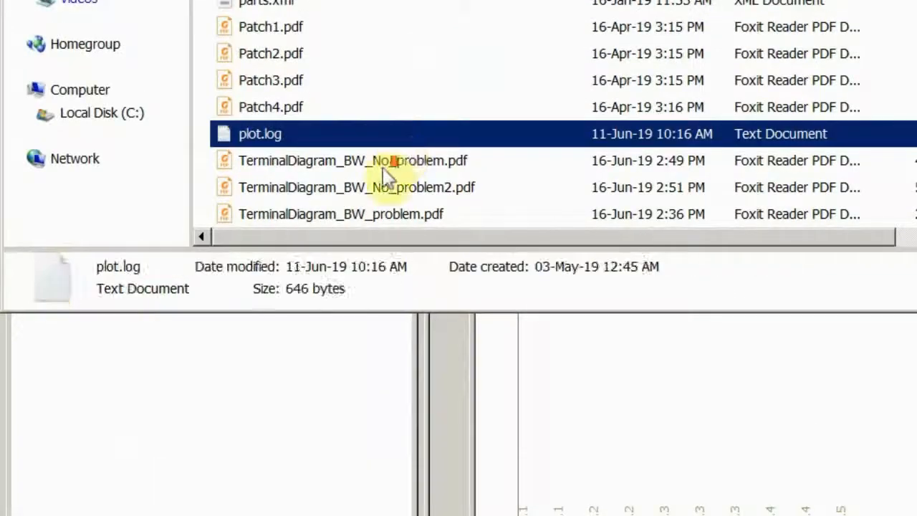
{"action": "double_click", "coordinate": [392, 186]}
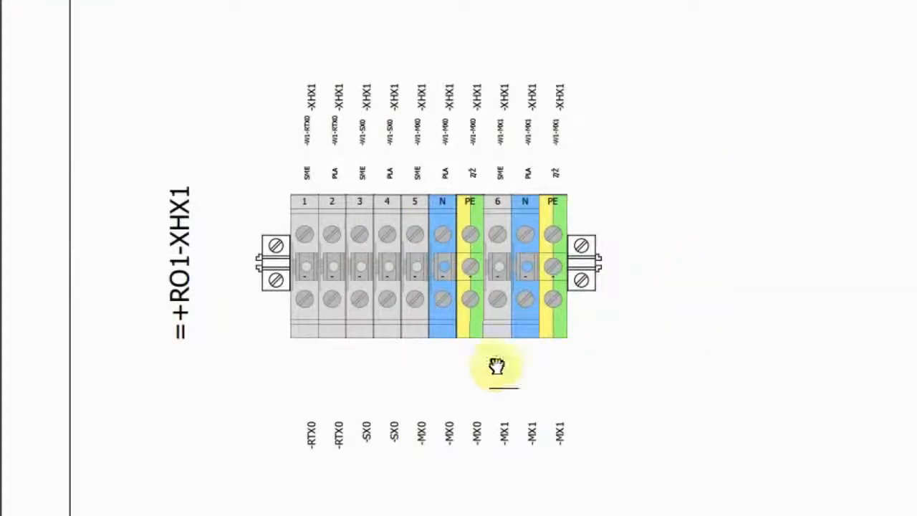
{"action": "scroll", "coordinate": [302, 331], "scroll_direction": "up", "scroll_amount": 2}
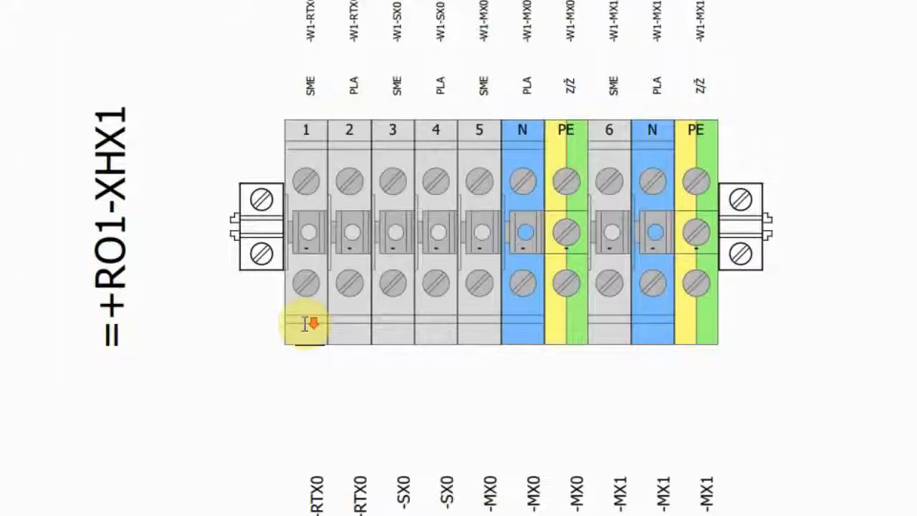
{"action": "scroll", "coordinate": [302, 331], "scroll_direction": "down", "scroll_amount": 3}
{"action": "scroll", "coordinate": [308, 323], "scroll_direction": "up", "scroll_amount": 1}
{"action": "scroll", "coordinate": [326, 319], "scroll_direction": "down", "scroll_amount": 3}
{"action": "scroll", "coordinate": [326, 319], "scroll_direction": "down", "scroll_amount": 3}
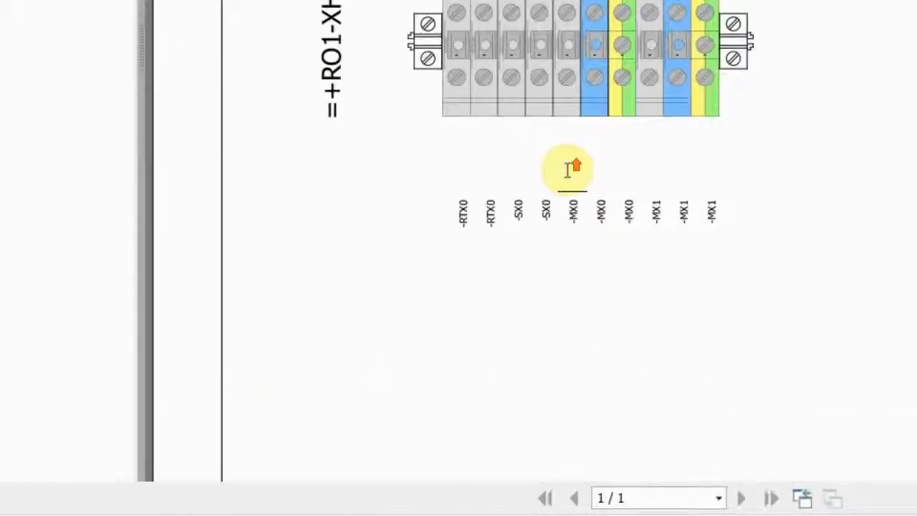
{"action": "left_click_drag", "start_coordinate": [545, 200], "coordinate": [659, 143]}
{"action": "left_click_drag", "start_coordinate": [252, 347], "coordinate": [229, 327]}
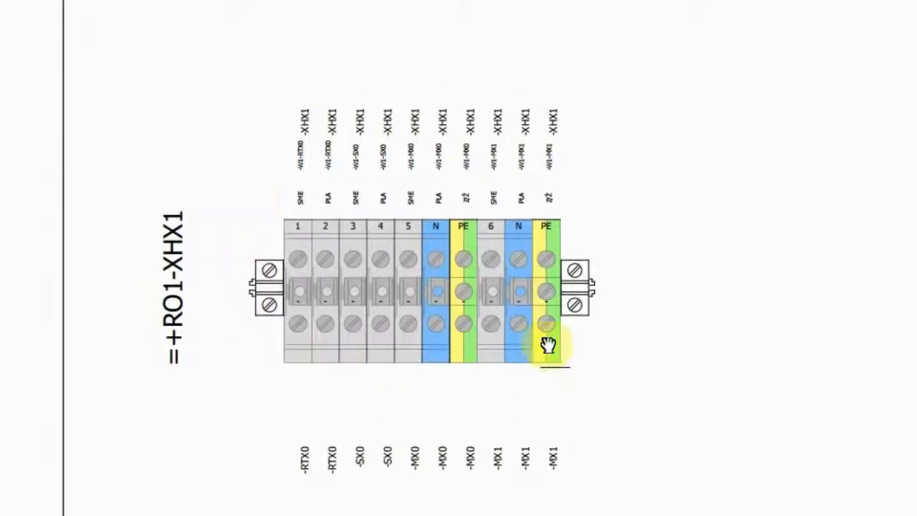
{"action": "left_click_drag", "start_coordinate": [521, 353], "coordinate": [548, 392]}
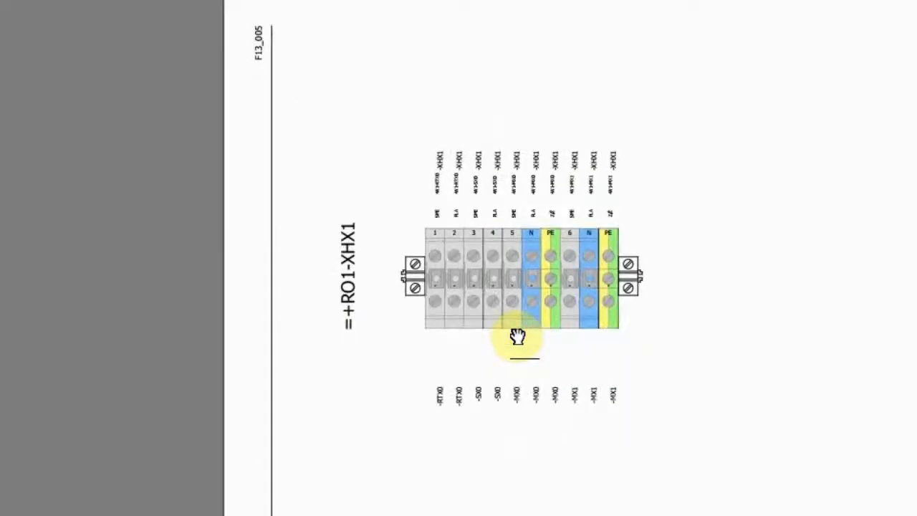
{"action": "scroll", "coordinate": [523, 336], "scroll_direction": "down", "scroll_amount": 2}
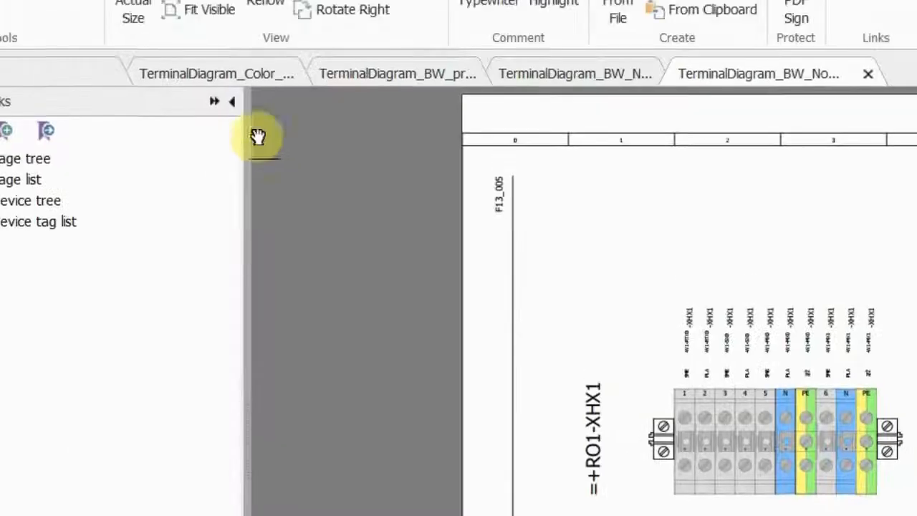
{"action": "left_click", "coordinate": [233, 126]}
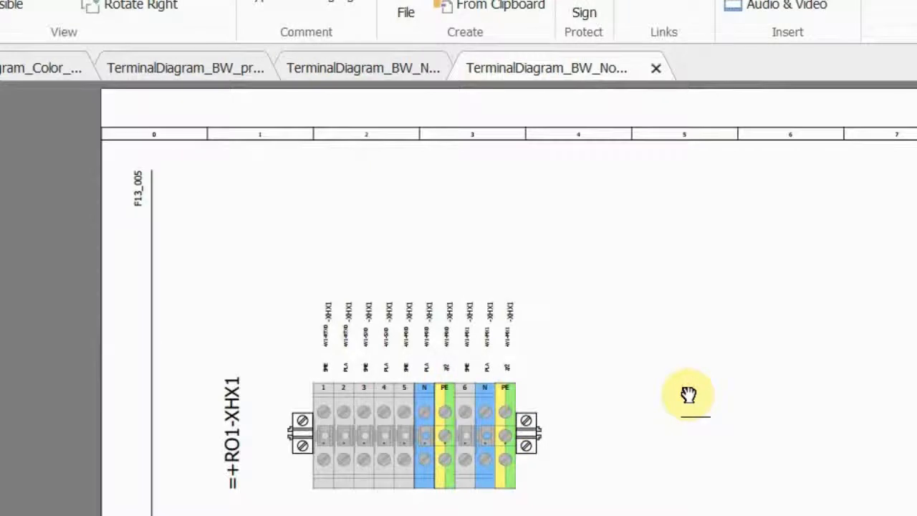